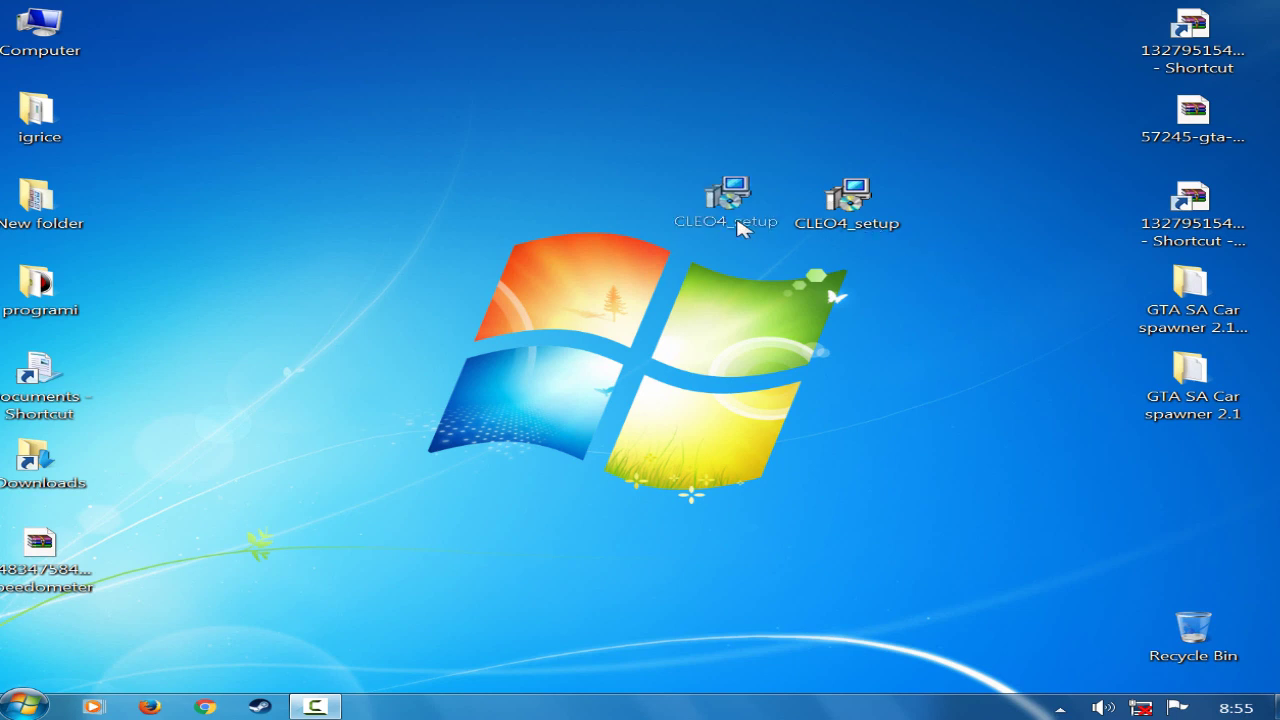
# Rearrange the desktop icons so the Car spawner archive shortcut copy sits apart from CLEO4_setup.
pyautogui.moveTo(741, 229); pyautogui.dragTo(741, 230)
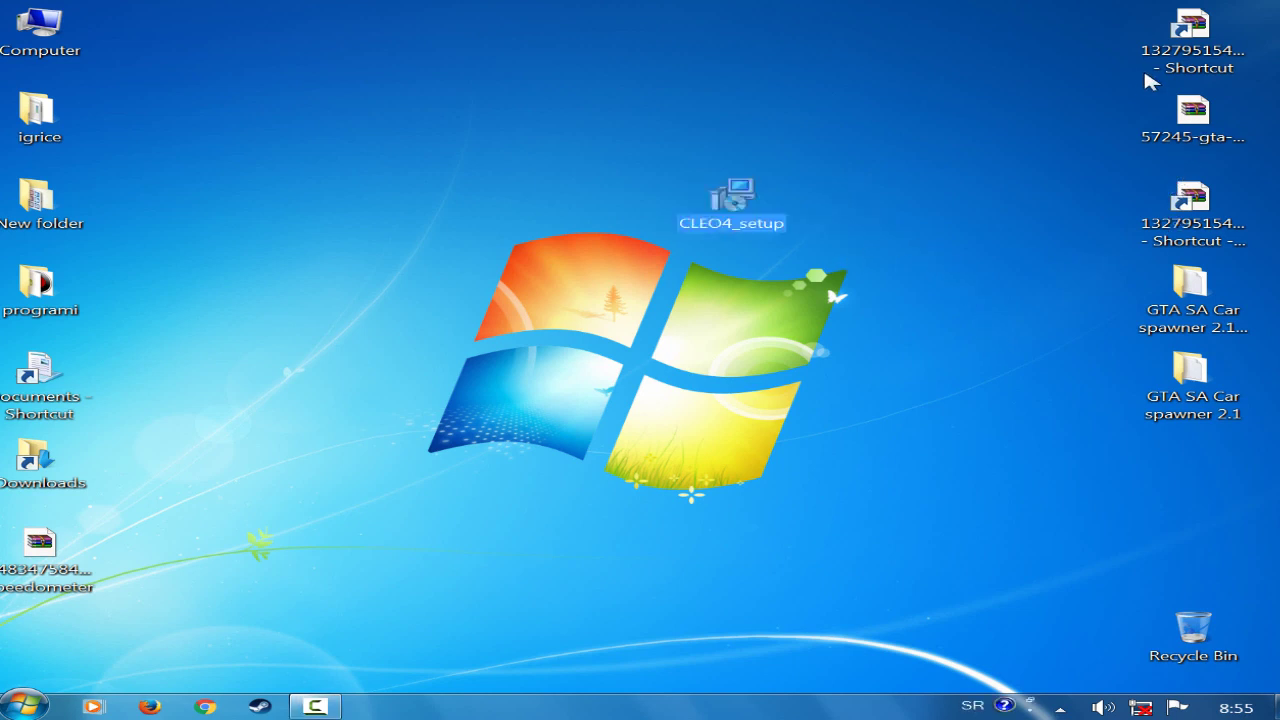
pyautogui.moveTo(1185, 202); pyautogui.dragTo(727, 290)
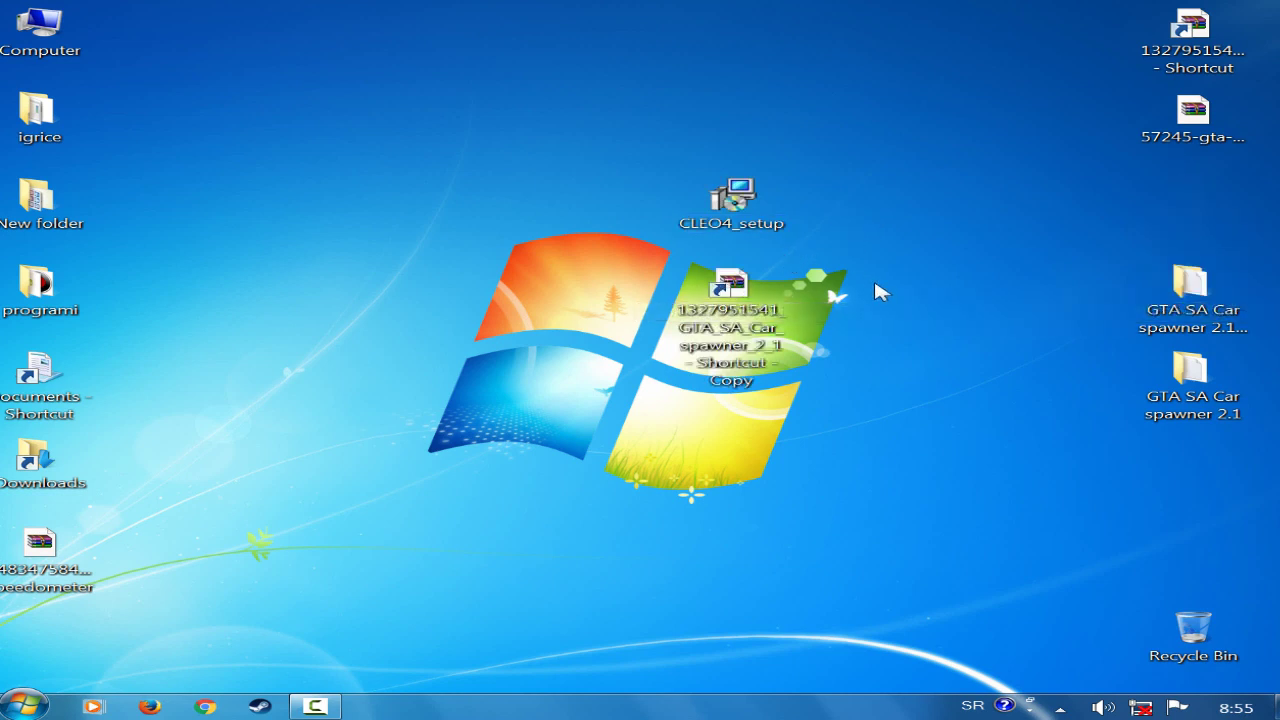
pyautogui.moveTo(755, 292); pyautogui.dragTo(986, 120)
# Run the CLEO4_setup installer, allow it past the security warning, and use Srpski as the setup language.
pyautogui.click(765, 228)
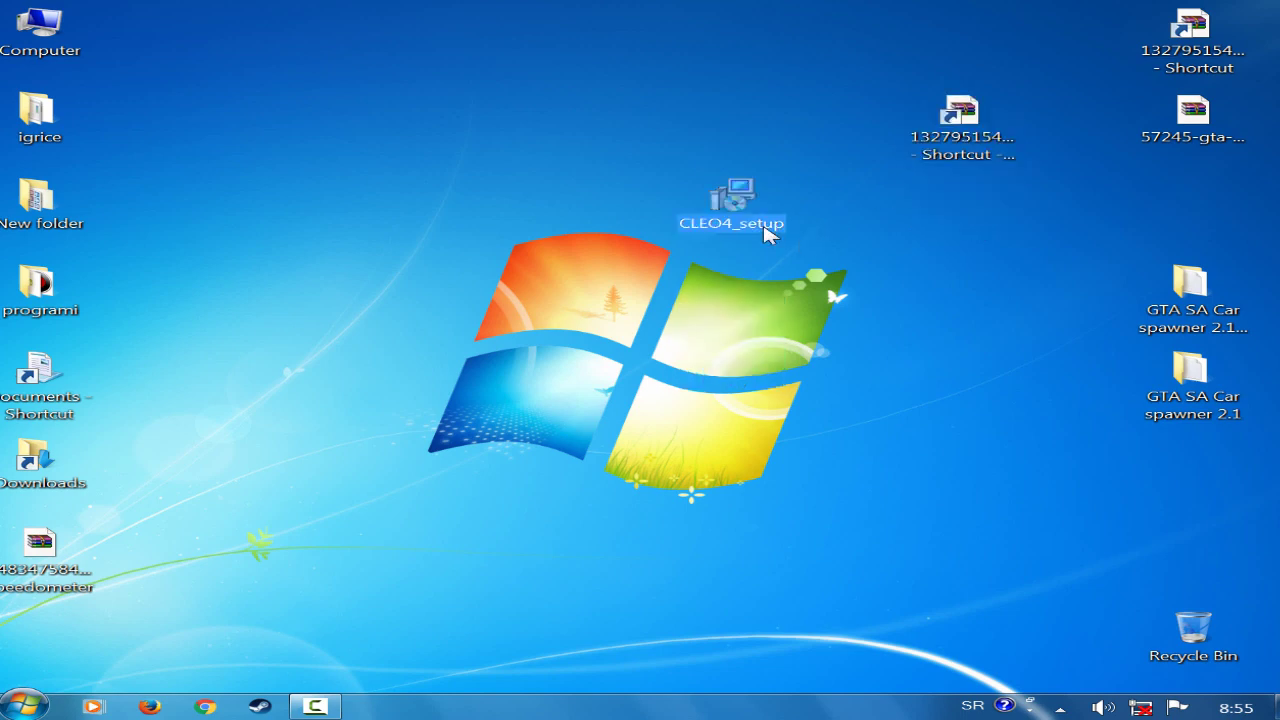
pyautogui.doubleClick(766, 228)
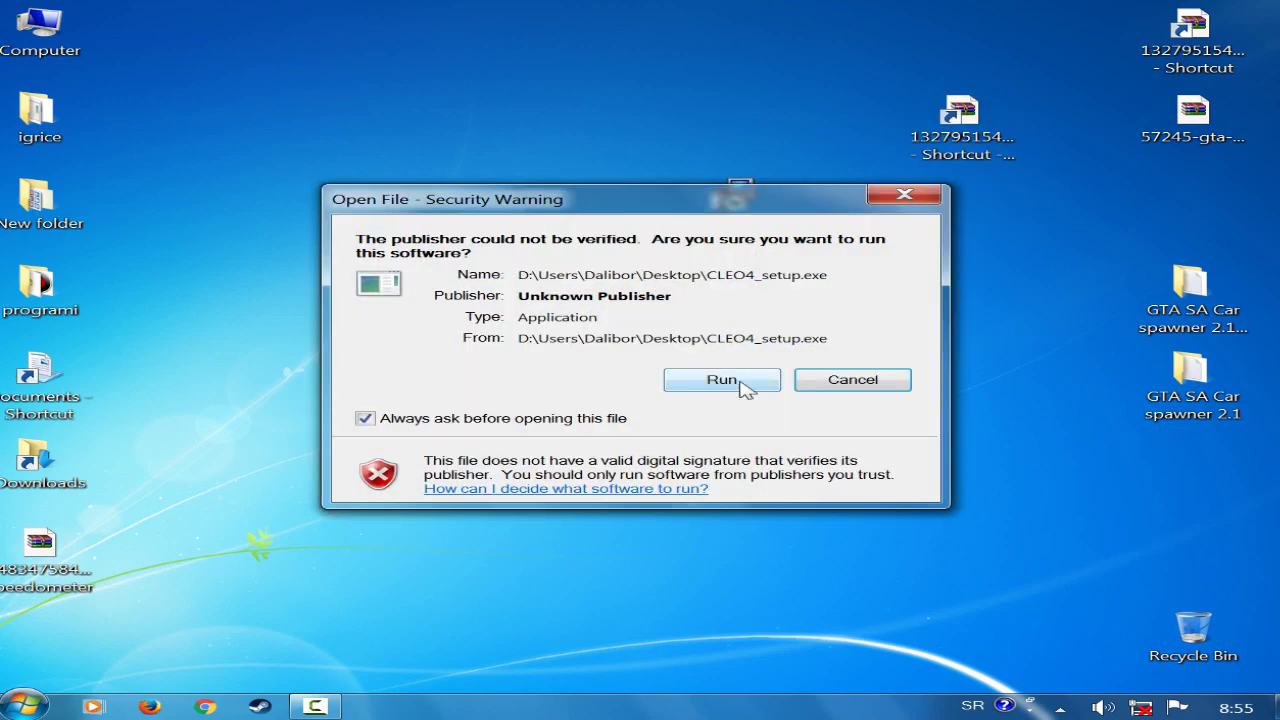
pyautogui.click(722, 380)
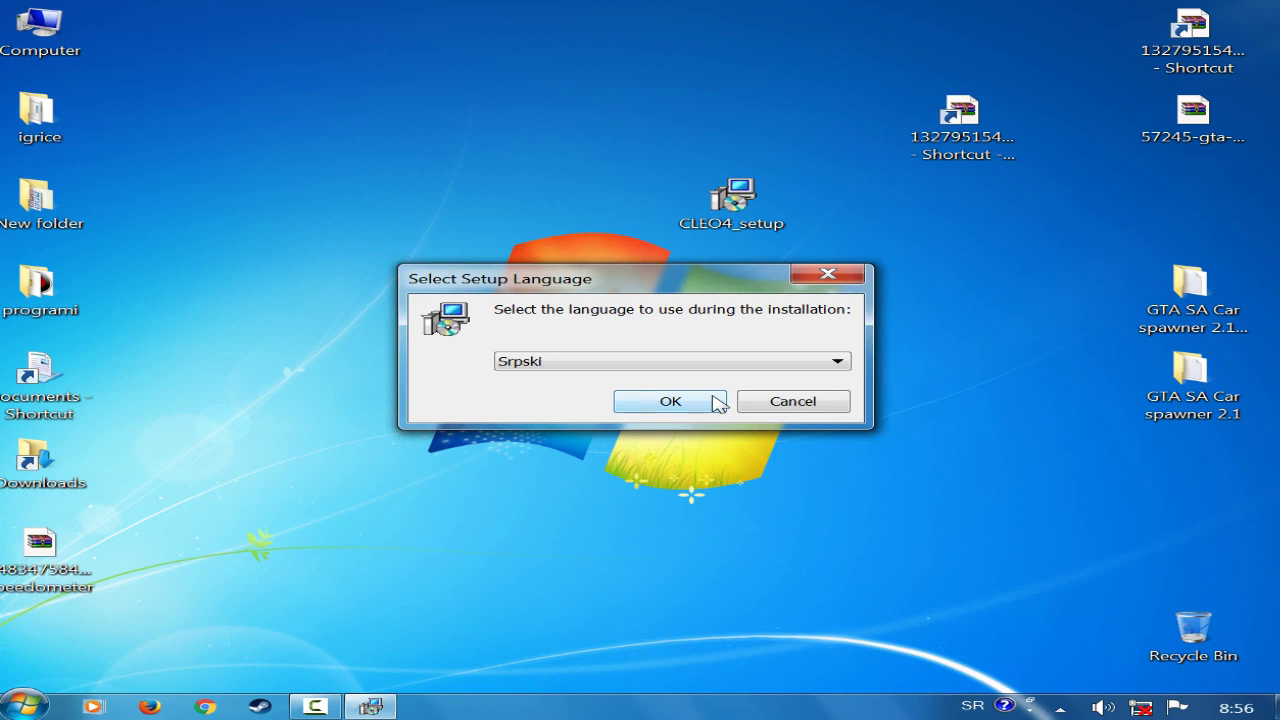
pyautogui.click(716, 361)
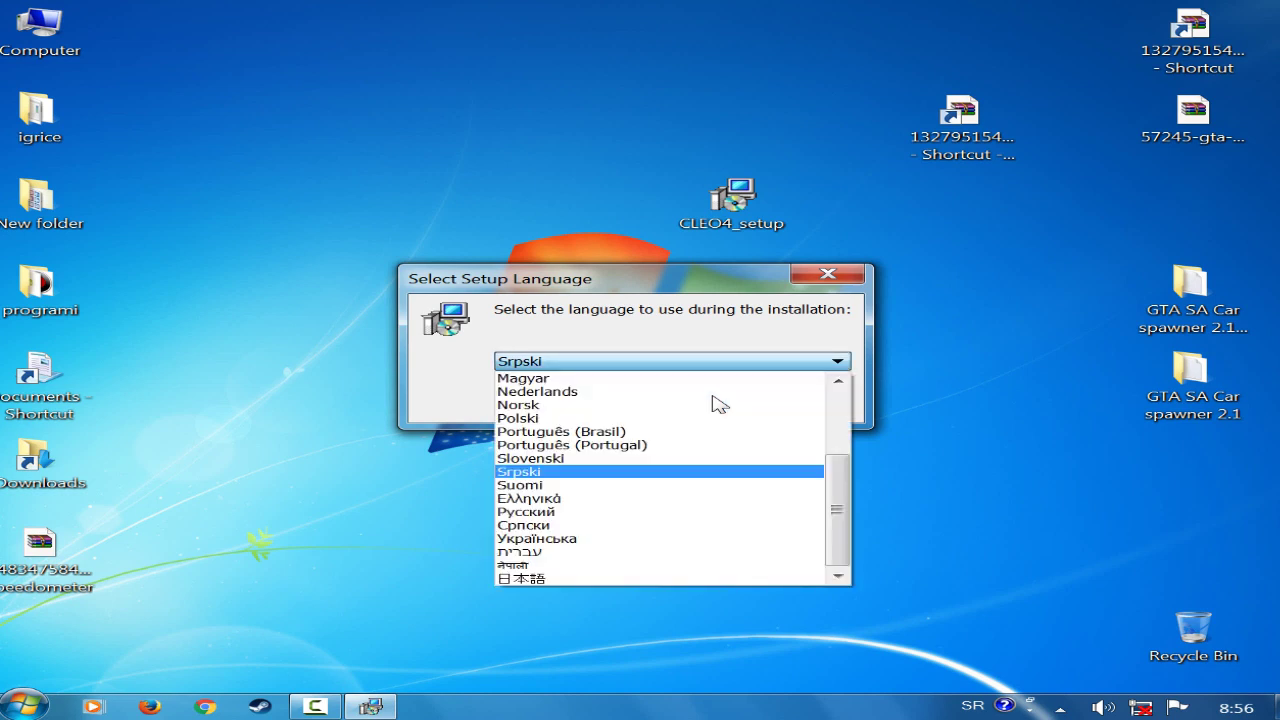
pyautogui.click(716, 471)
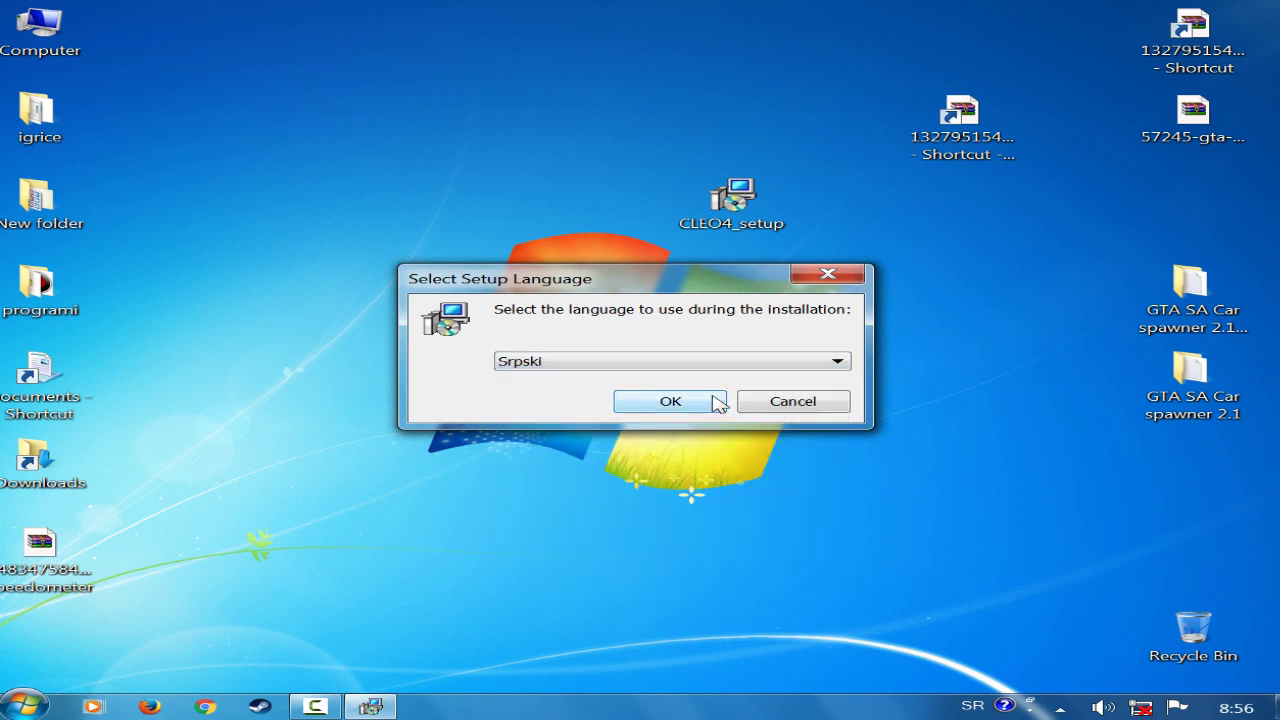
pyautogui.click(718, 401)
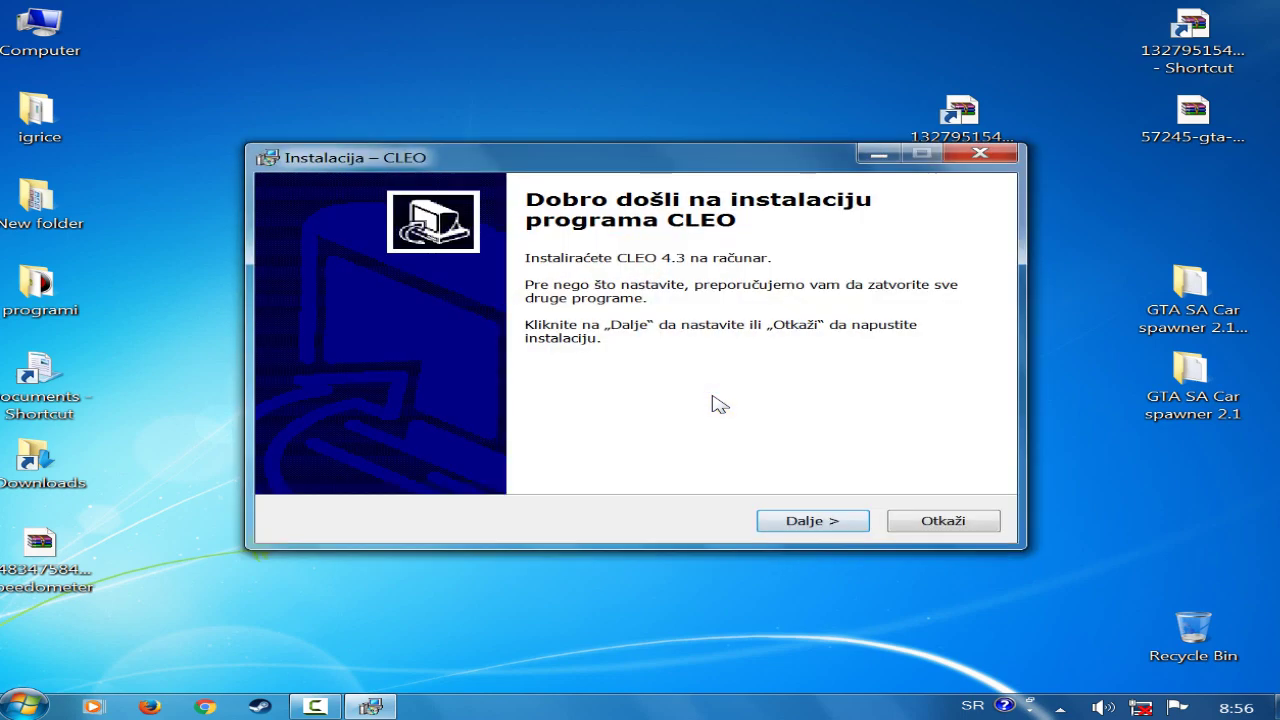
# Proceed through the CLEO setup and set the San Andreas location to C:\Igrice\gta san andreas.
pyautogui.press('Return')
pyautogui.press('Return')
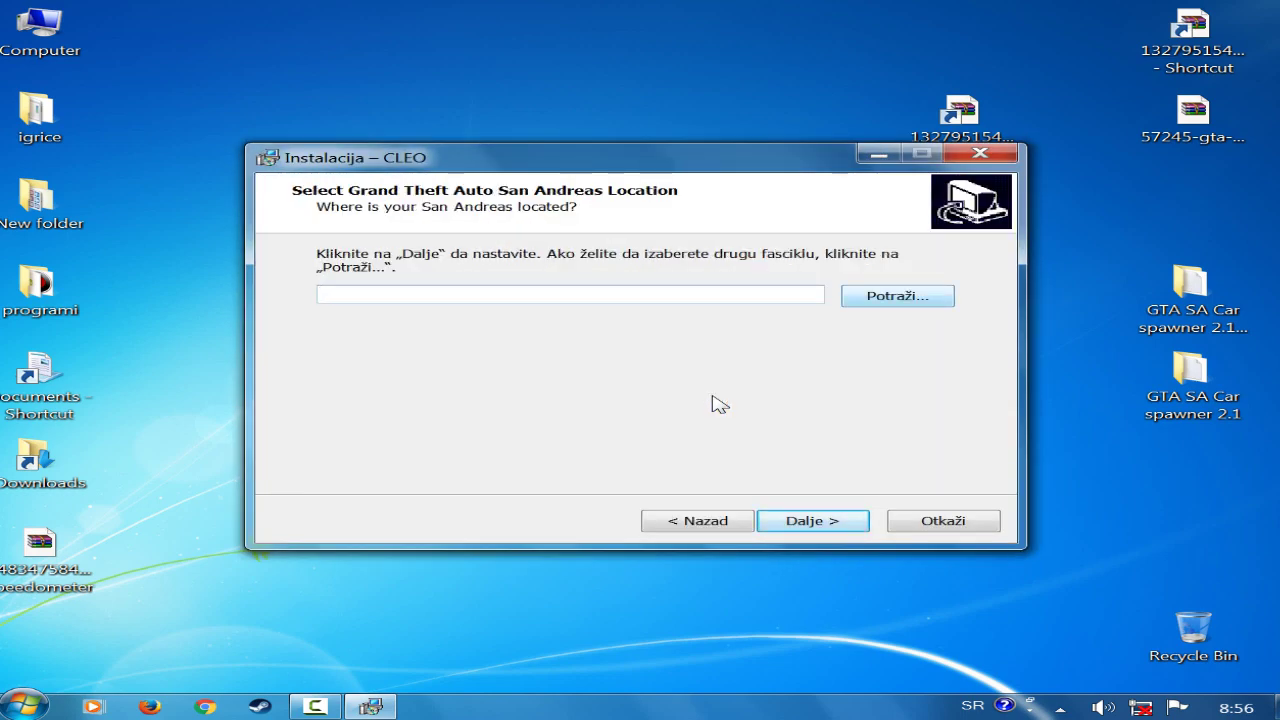
pyautogui.click(897, 296)
pyautogui.press('Return')
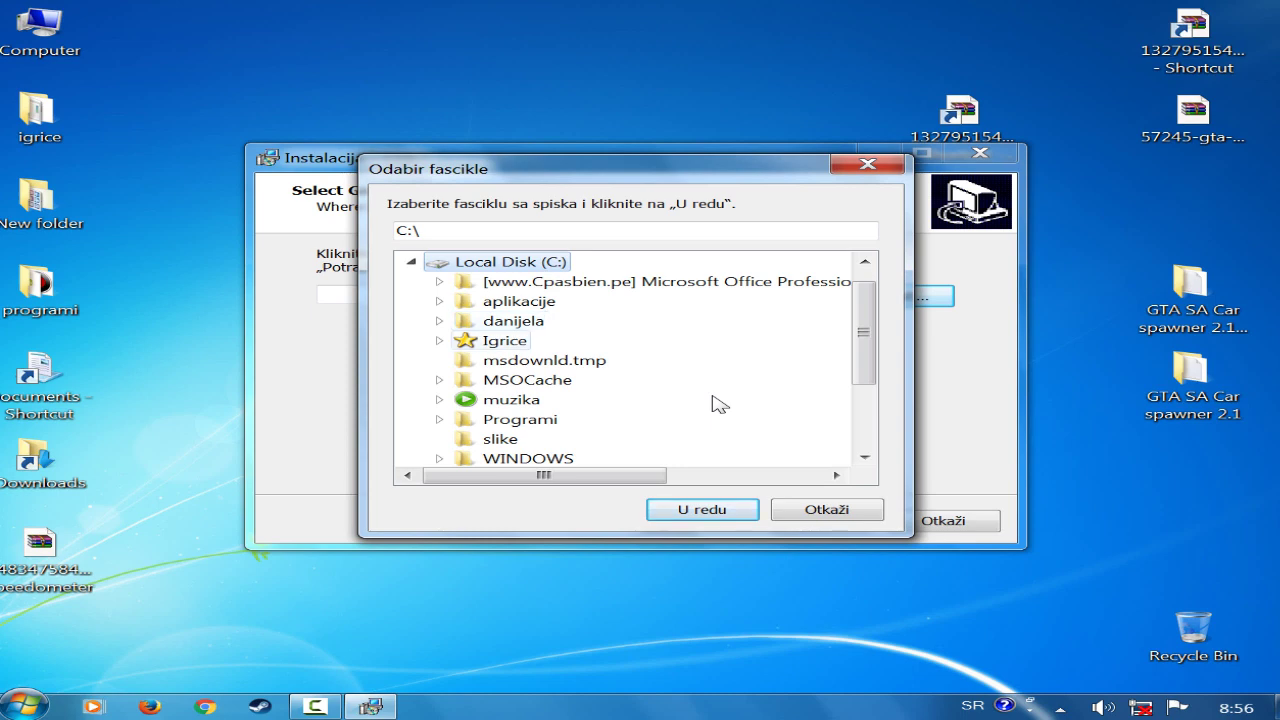
pyautogui.press('i')
pyautogui.press('Right')
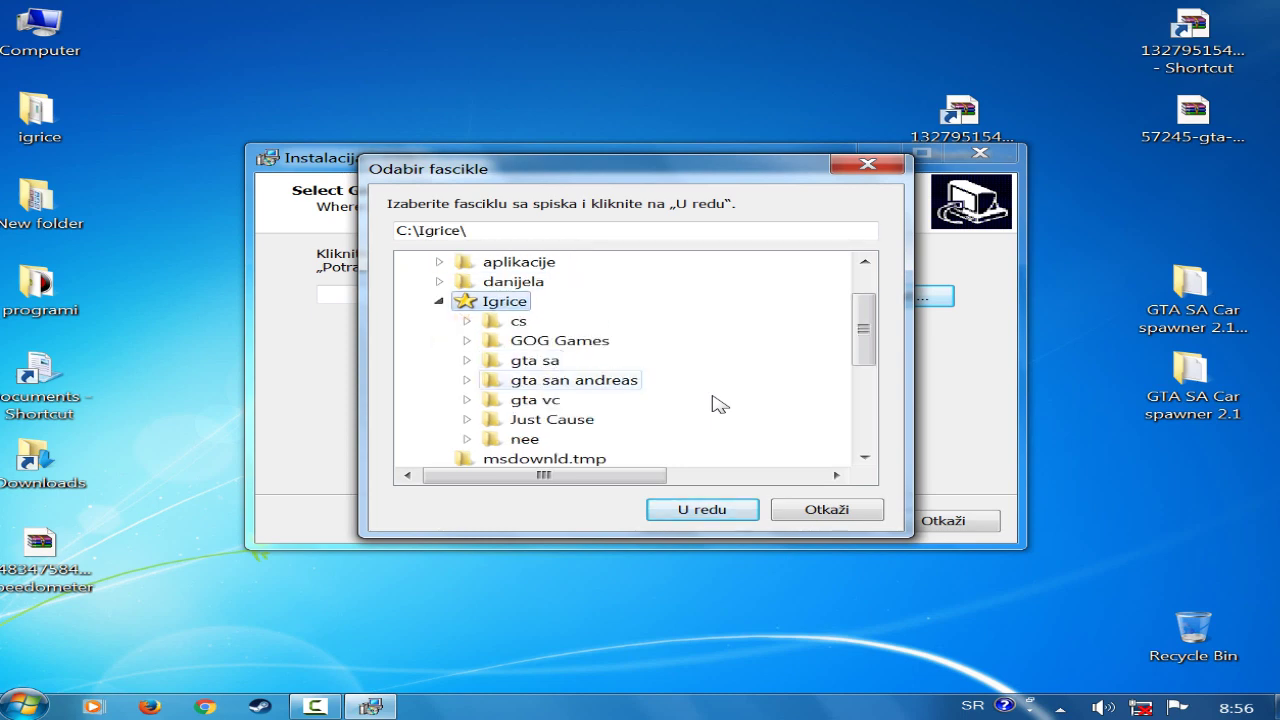
pyautogui.press('Down')
pyautogui.press('Down')
pyautogui.press('Down')
pyautogui.press('Down')
pyautogui.press('Return')
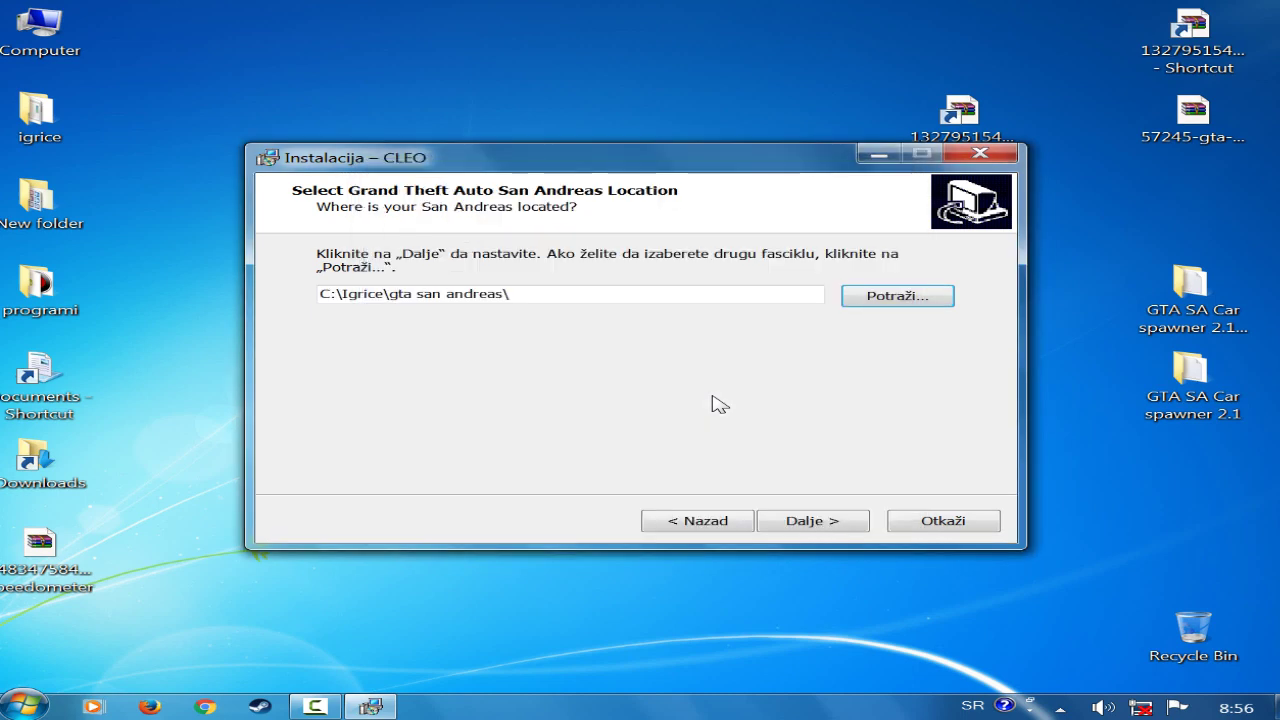
# Install CLEO with the Full installation components and finish the setup without viewing the ASI Loader ReadMe.
pyautogui.press('Return')
pyautogui.press('Return')
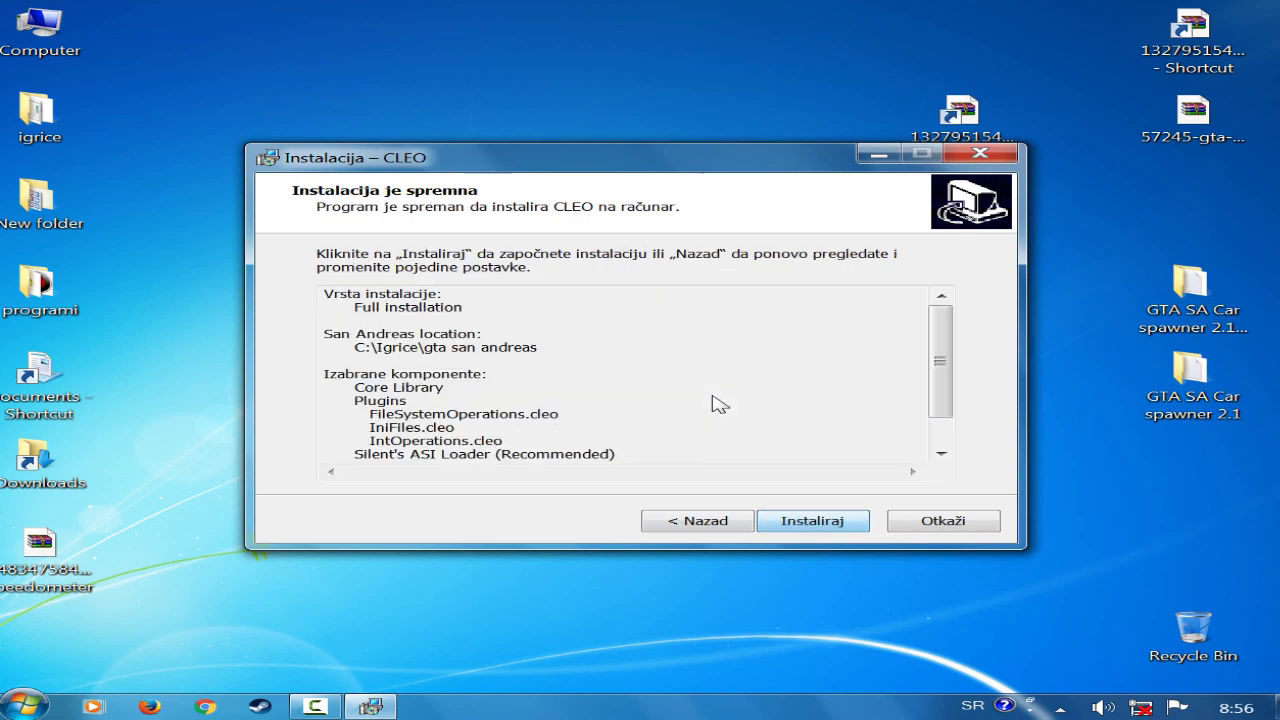
pyautogui.press('Return')
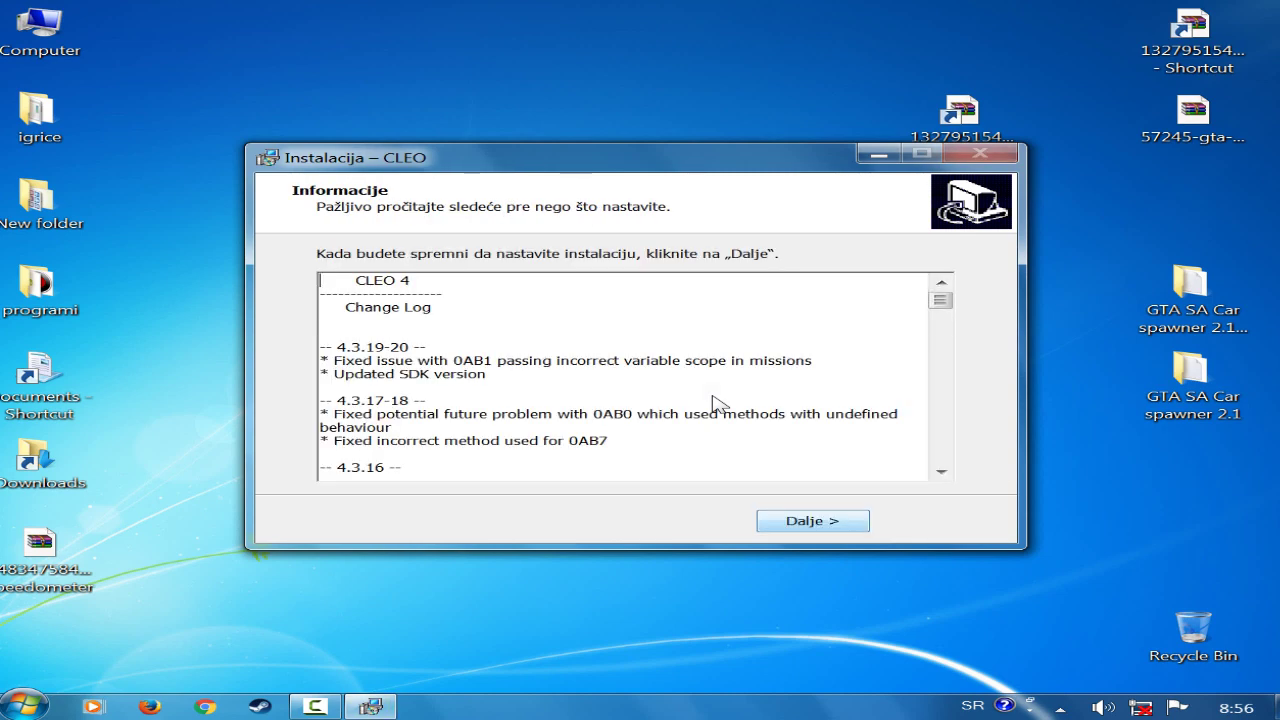
pyautogui.press('Return')
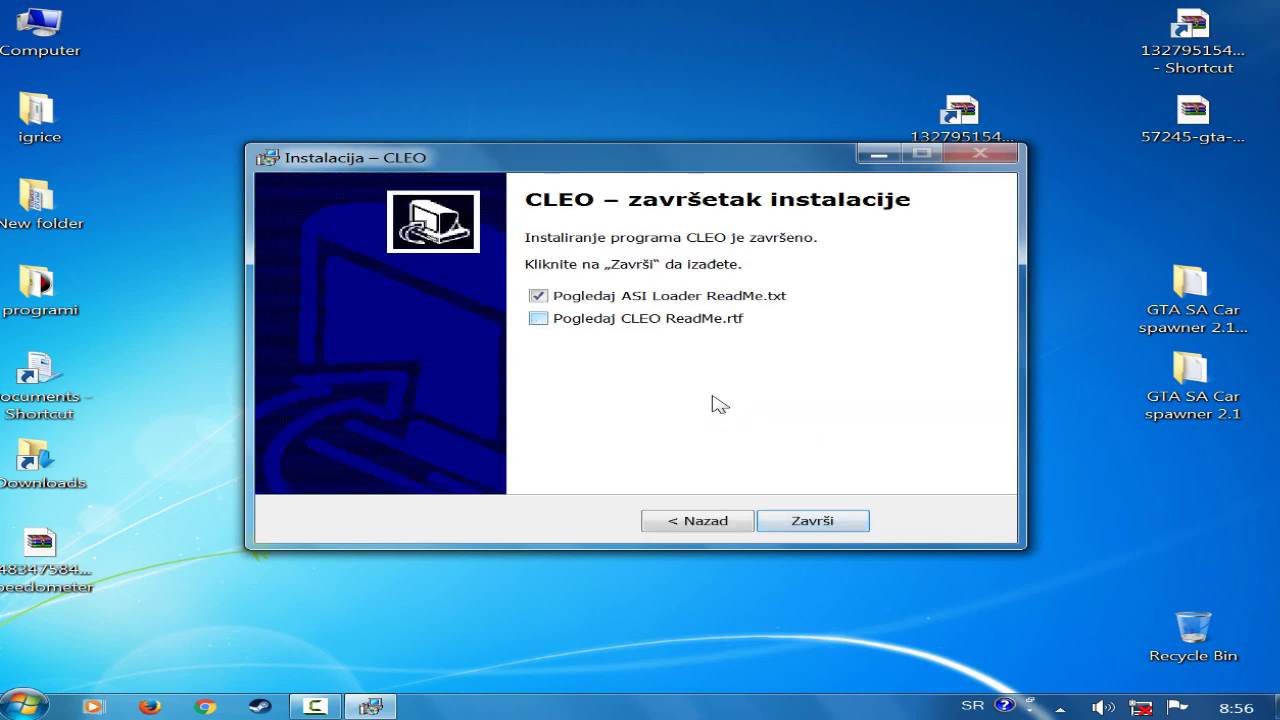
pyautogui.press('space')
pyautogui.press('Return')
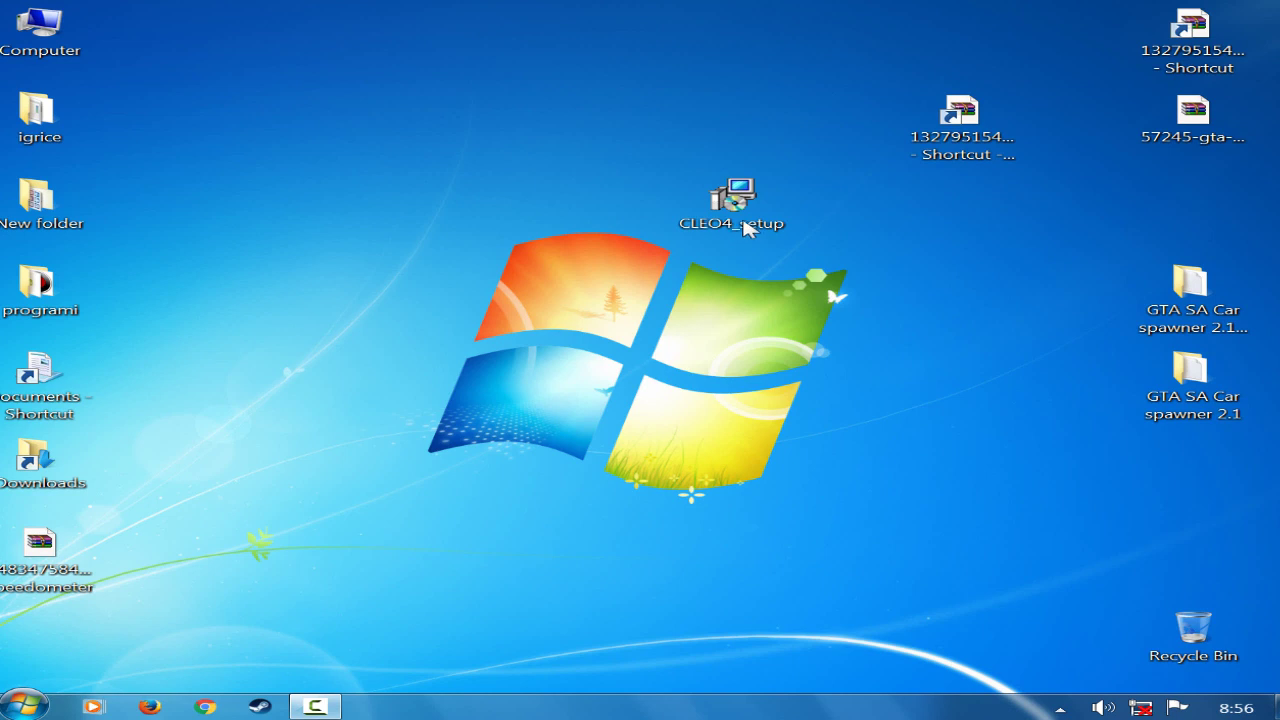
# Put CLEO4_setup back in line with the other mod icons and try to open the Car spawner archive shortcut copy.
pyautogui.moveTo(1086, 216); pyautogui.dragTo(1122, 202)
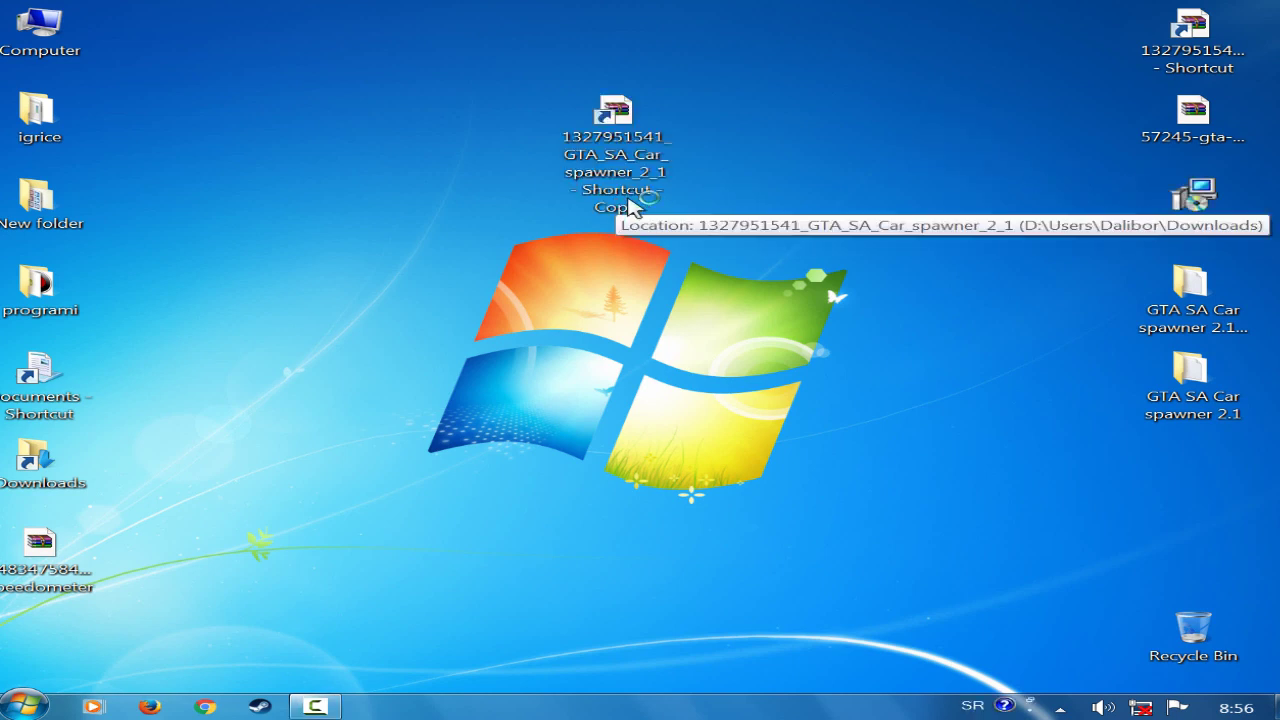
pyautogui.doubleClick(627, 205)
pyautogui.click(646, 146)
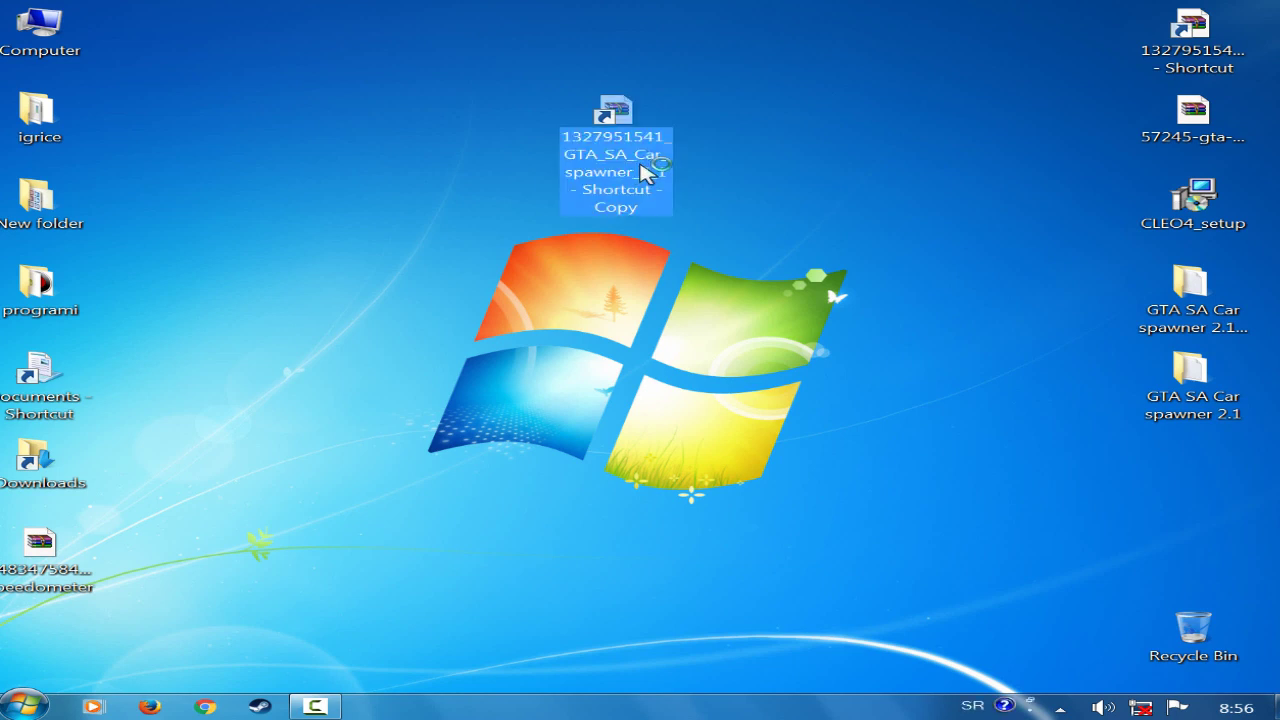
# Move the archive shortcut back among the mod icons and place the GTA SA Car spawner 2.1 folder mid-desktop.
pyautogui.moveTo(795, 170); pyautogui.dragTo(1084, 472)
pyautogui.moveTo(1205, 410); pyautogui.dragTo(625, 252)
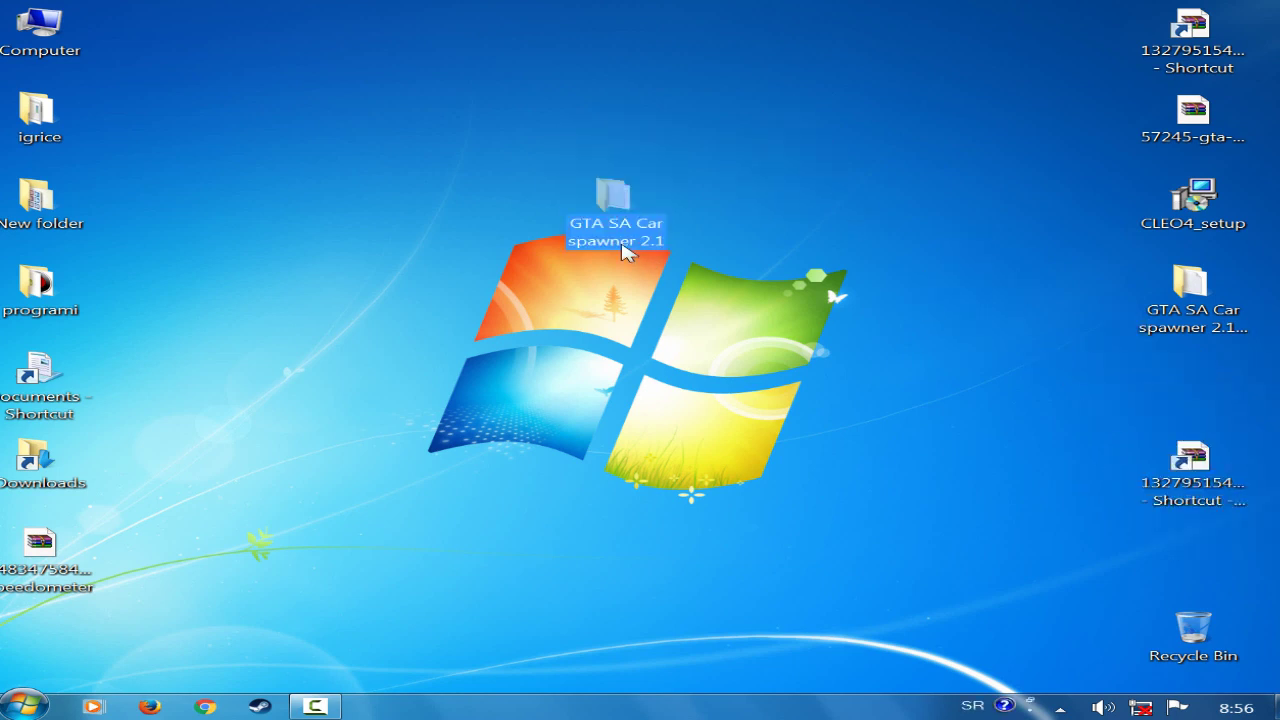
pyautogui.moveTo(1186, 462); pyautogui.dragTo(1176, 383)
pyautogui.doubleClick(1178, 383)
# Open the GTA SA Car spawner 2.1 folder and arrange its window side by side with the gta san andreas folder.
pyautogui.click(632, 243)
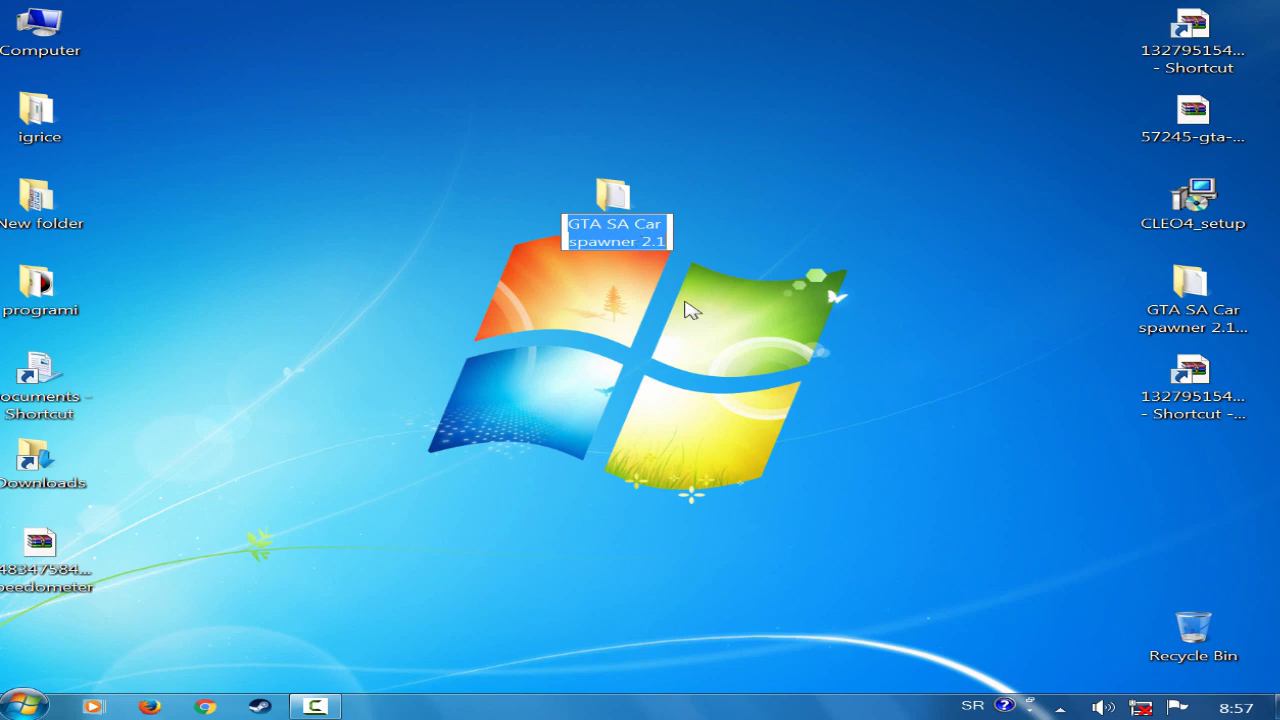
pyautogui.doubleClick(637, 238)
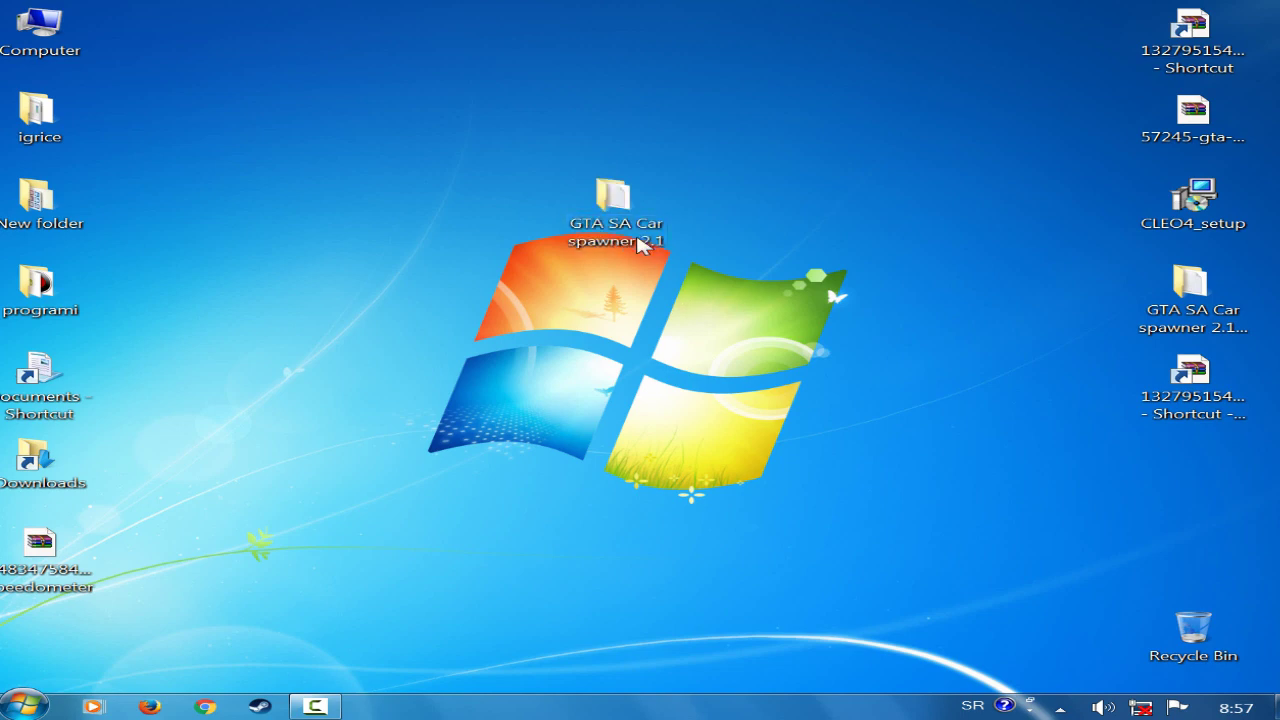
pyautogui.doubleClick(640, 245)
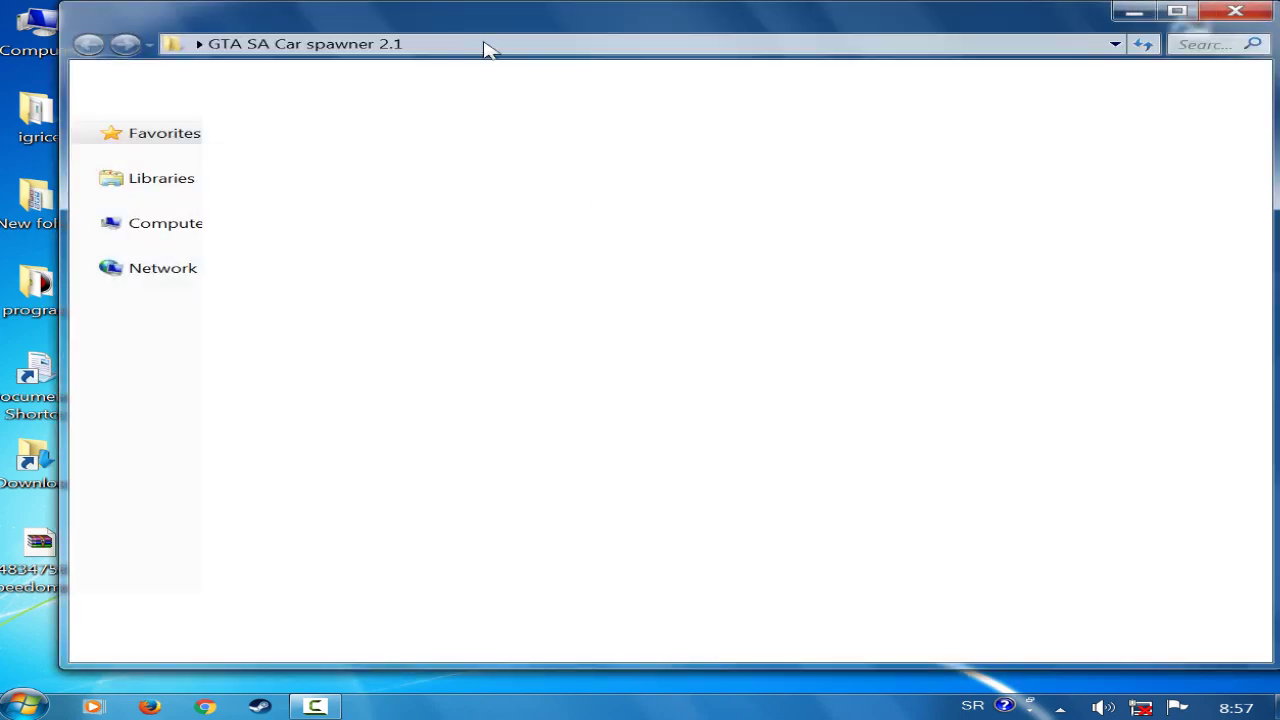
pyautogui.doubleClick(960, 22)
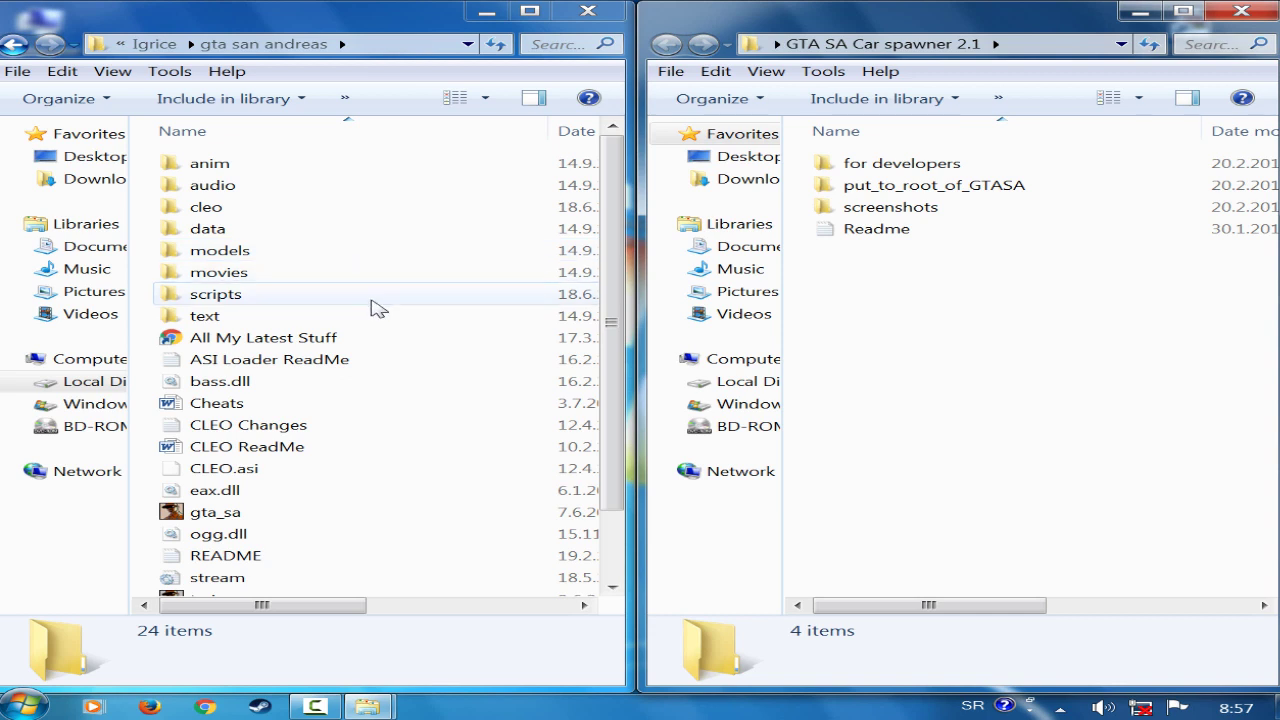
# Copy the "my CLEO4 data for Sanny Builder" and "source" folders from "for developers" into the gta san andreas folder.
pyautogui.click(880, 167)
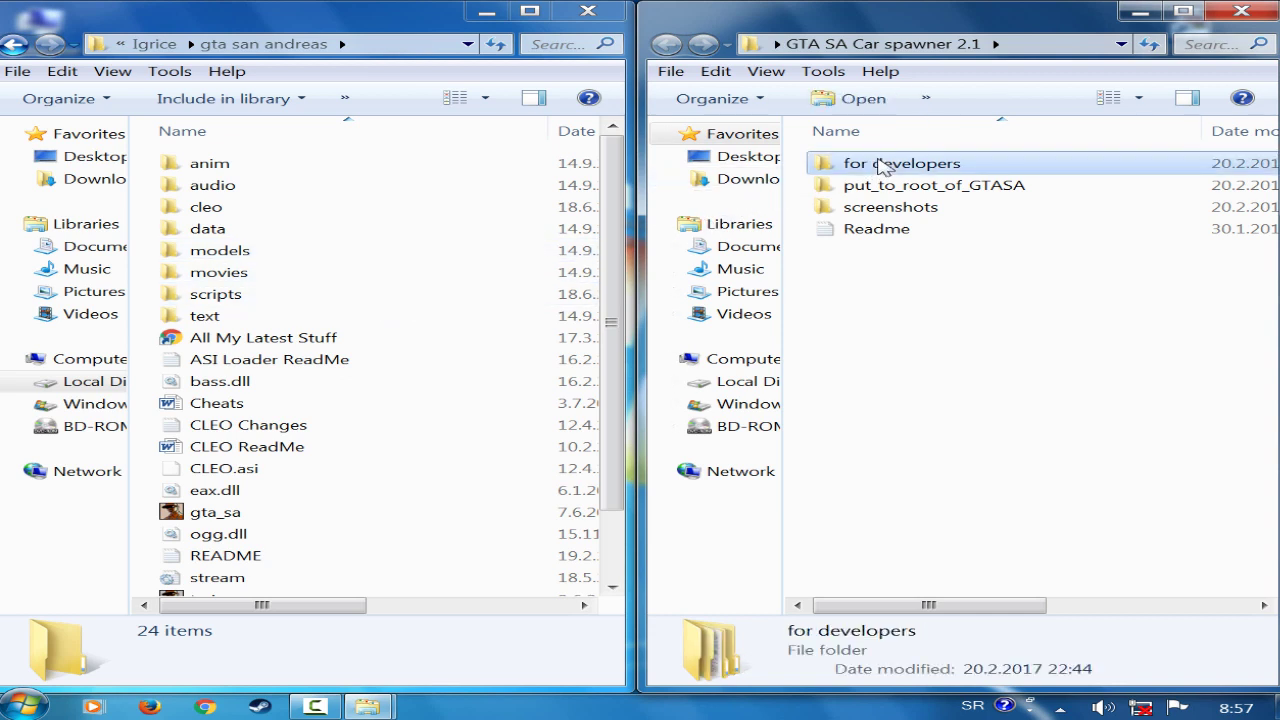
pyautogui.doubleClick(880, 166)
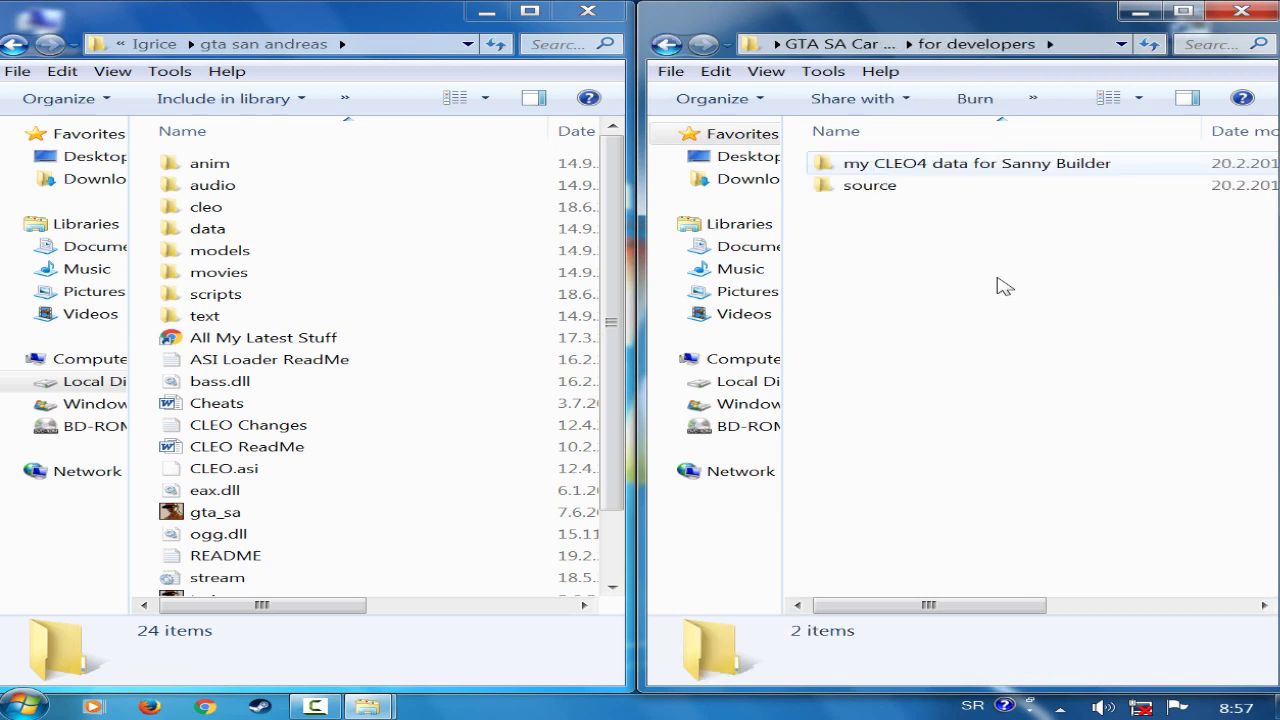
pyautogui.moveTo(998, 277); pyautogui.dragTo(466, 365)
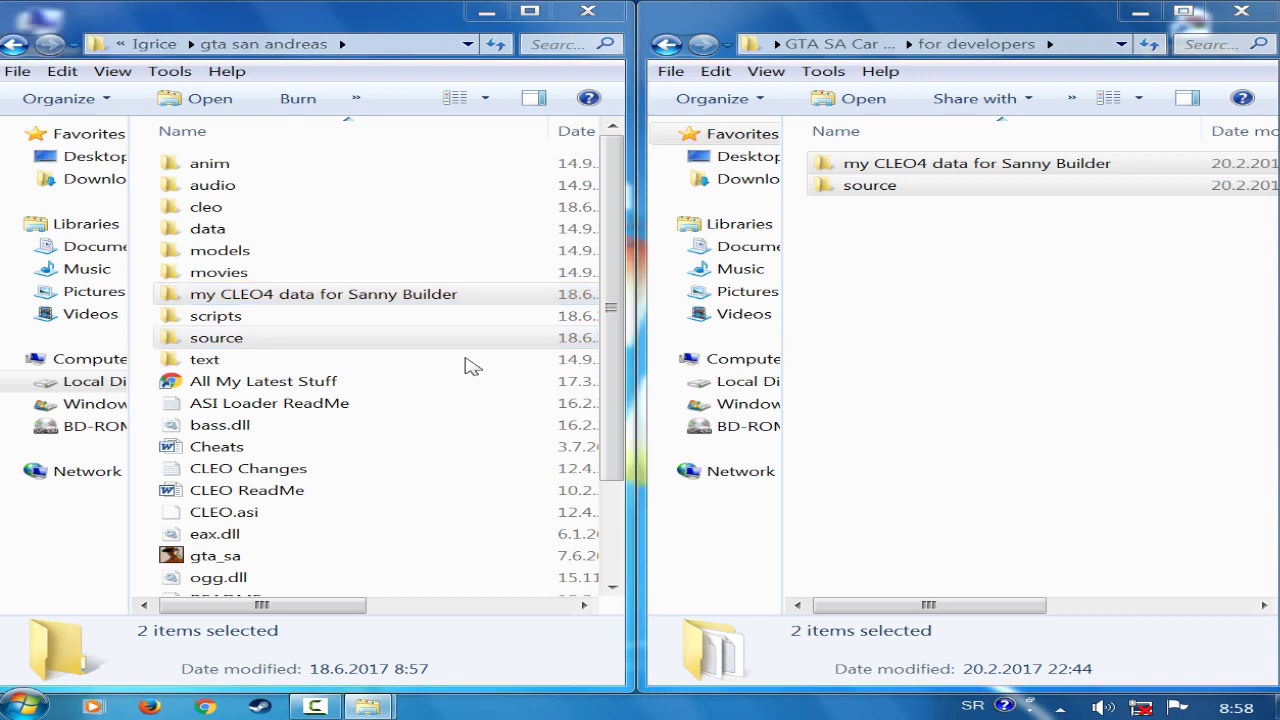
# Copy CarSpawner.cs, CarSpawner and opcode_003E.cs from put_to_root_of_GTASA\CLEO into the game's cleo folder.
pyautogui.press('BackSpace')
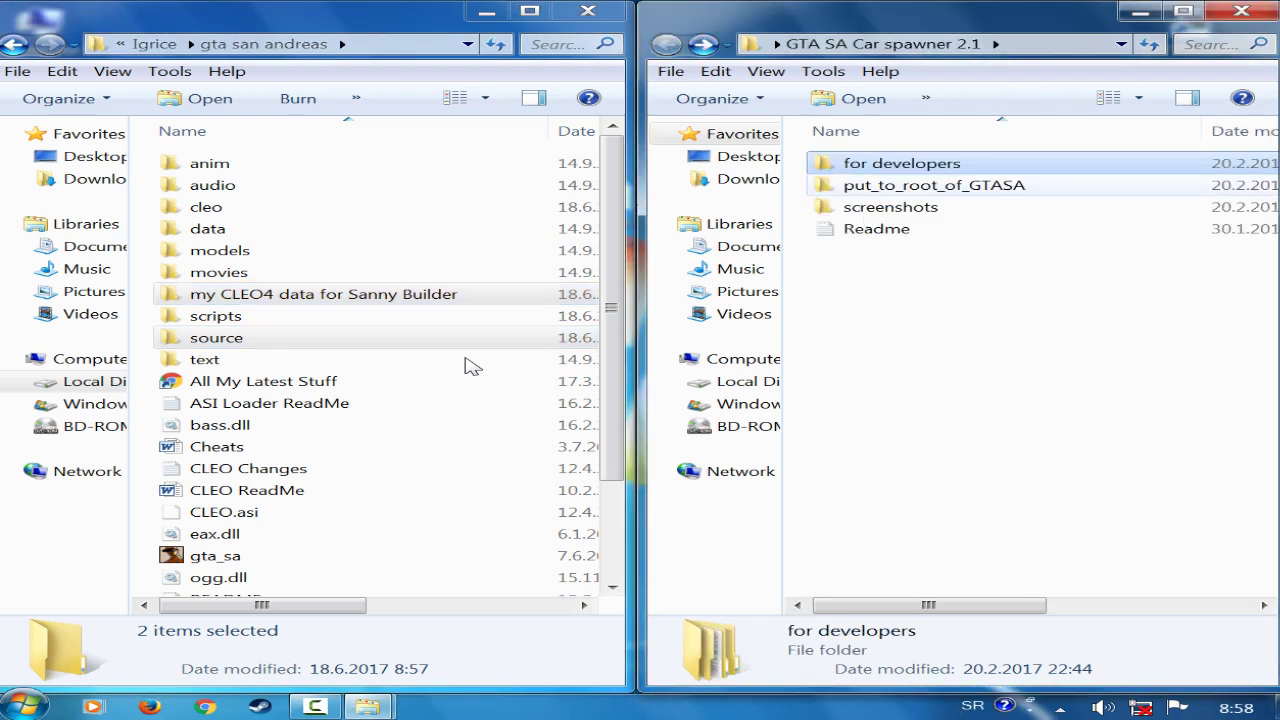
pyautogui.press('Down')
pyautogui.press('Return')
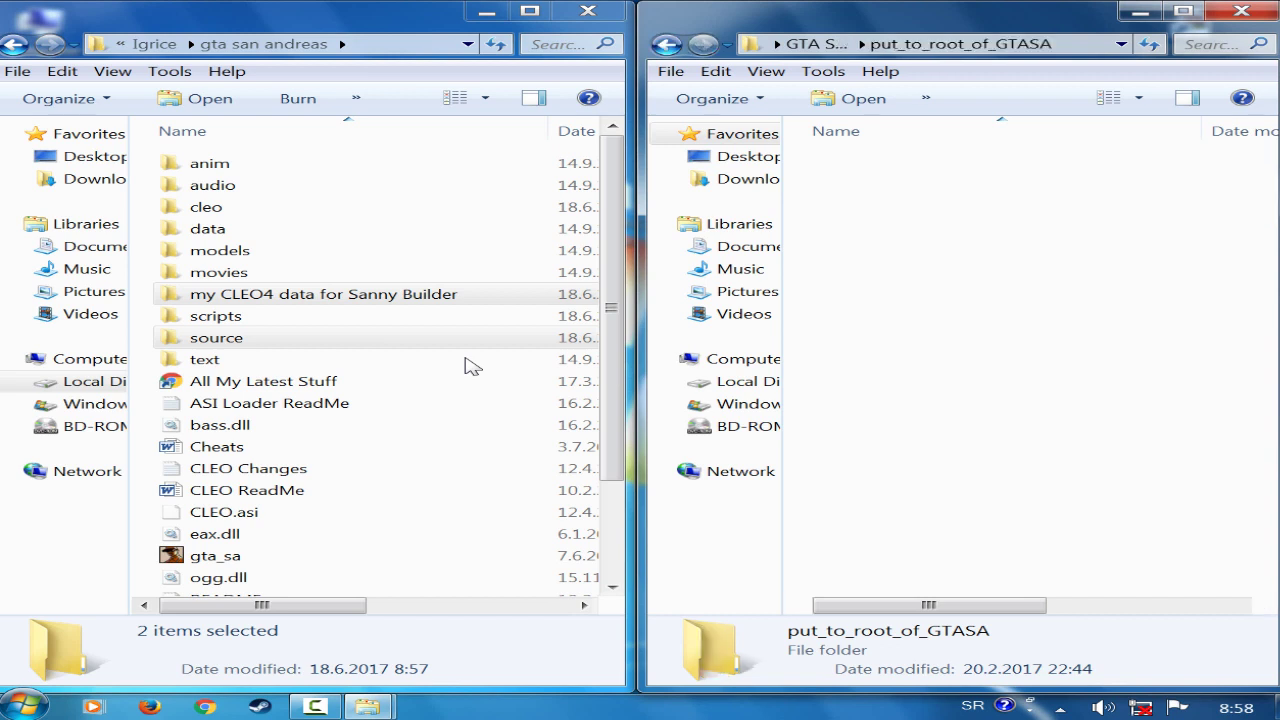
pyautogui.press('Down')
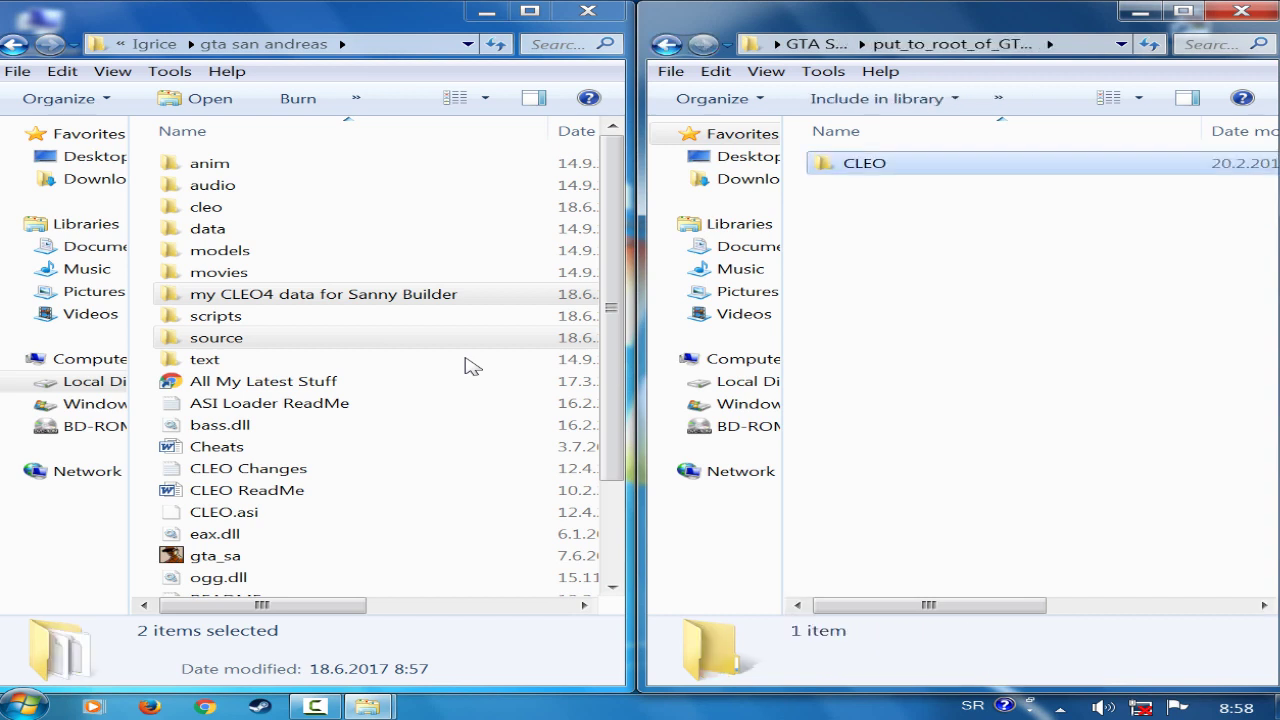
pyautogui.press('Return')
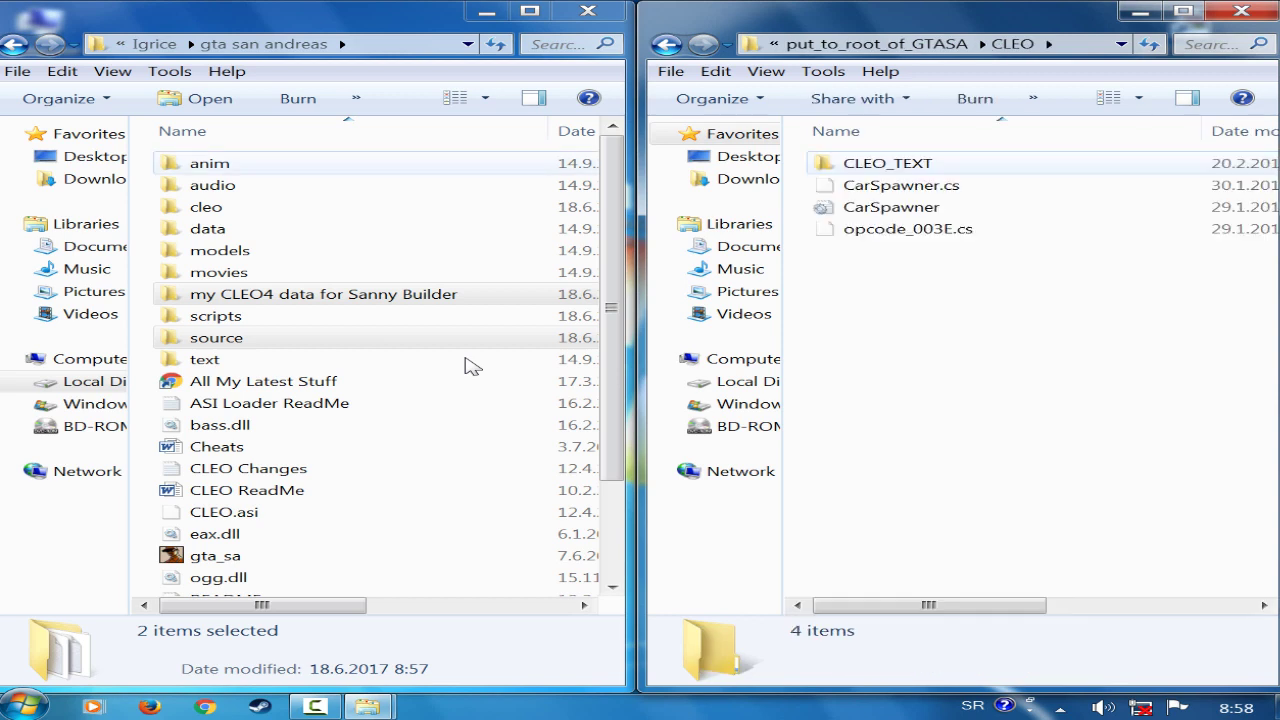
pyautogui.doubleClick(206, 207)
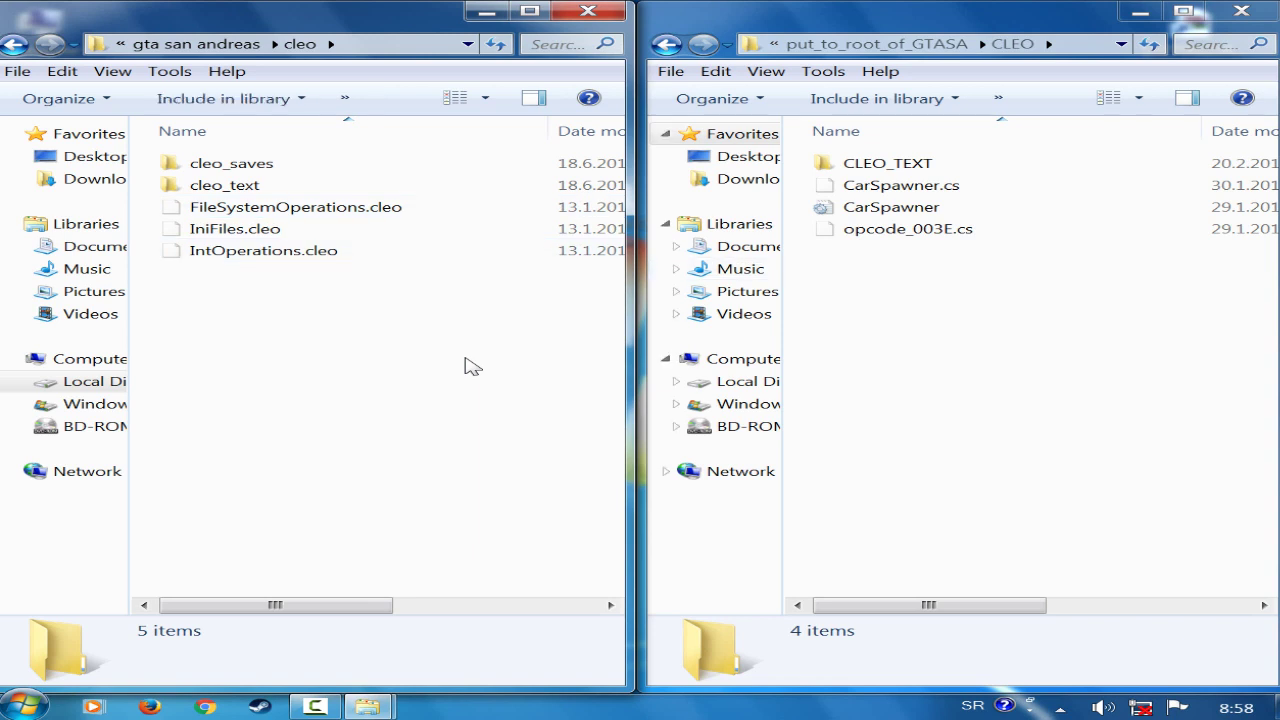
pyautogui.moveTo(907, 275)
pyautogui.mouseDown()
pyautogui.moveTo(885, 184)
pyautogui.moveTo(580, 292)
pyautogui.mouseUp()
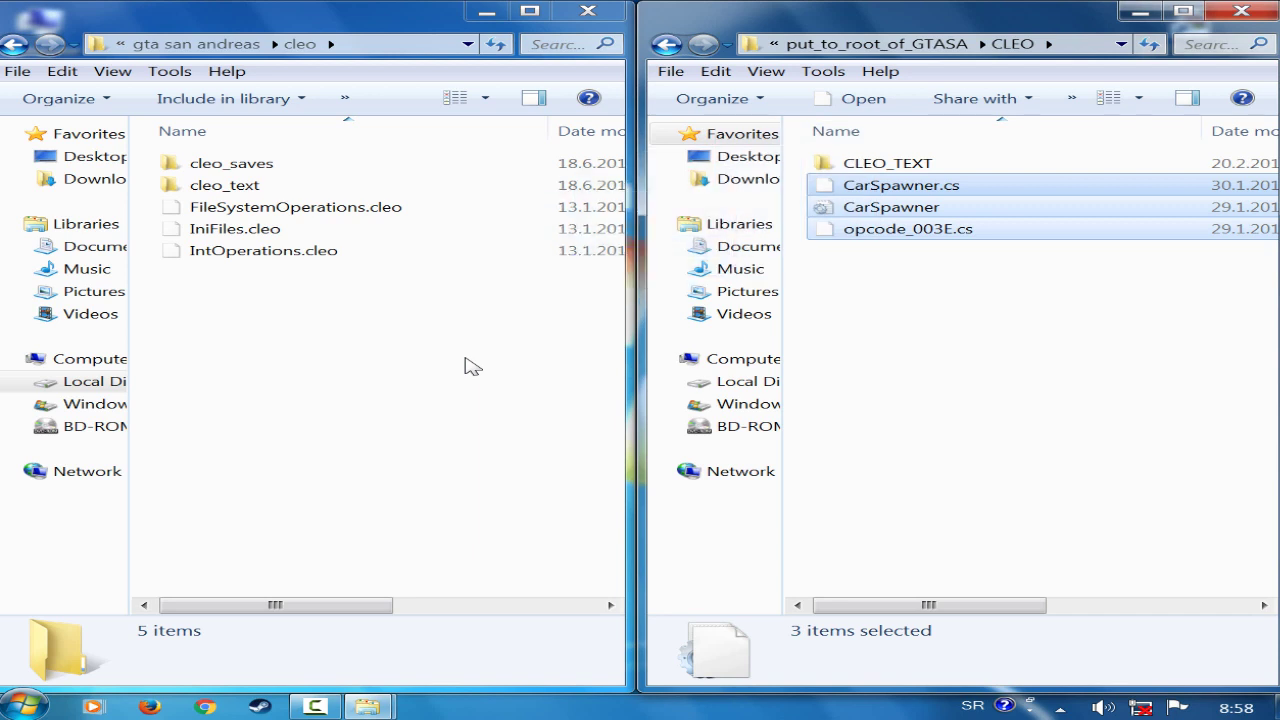
pyautogui.moveTo(466, 358); pyautogui.dragTo(466, 358)
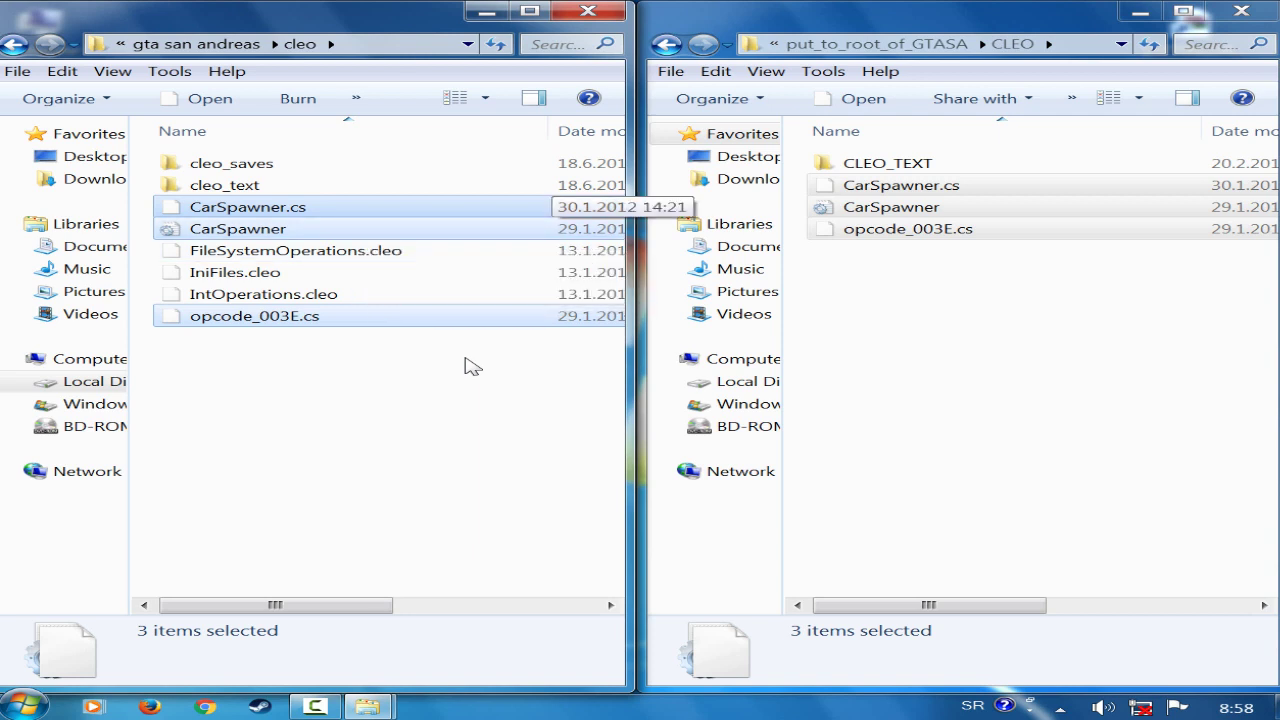
# Copy CarSpawner.fxt from the mod's CLEO_TEXT folder into the game's cleo_text folder.
pyautogui.doubleClick(887, 163)
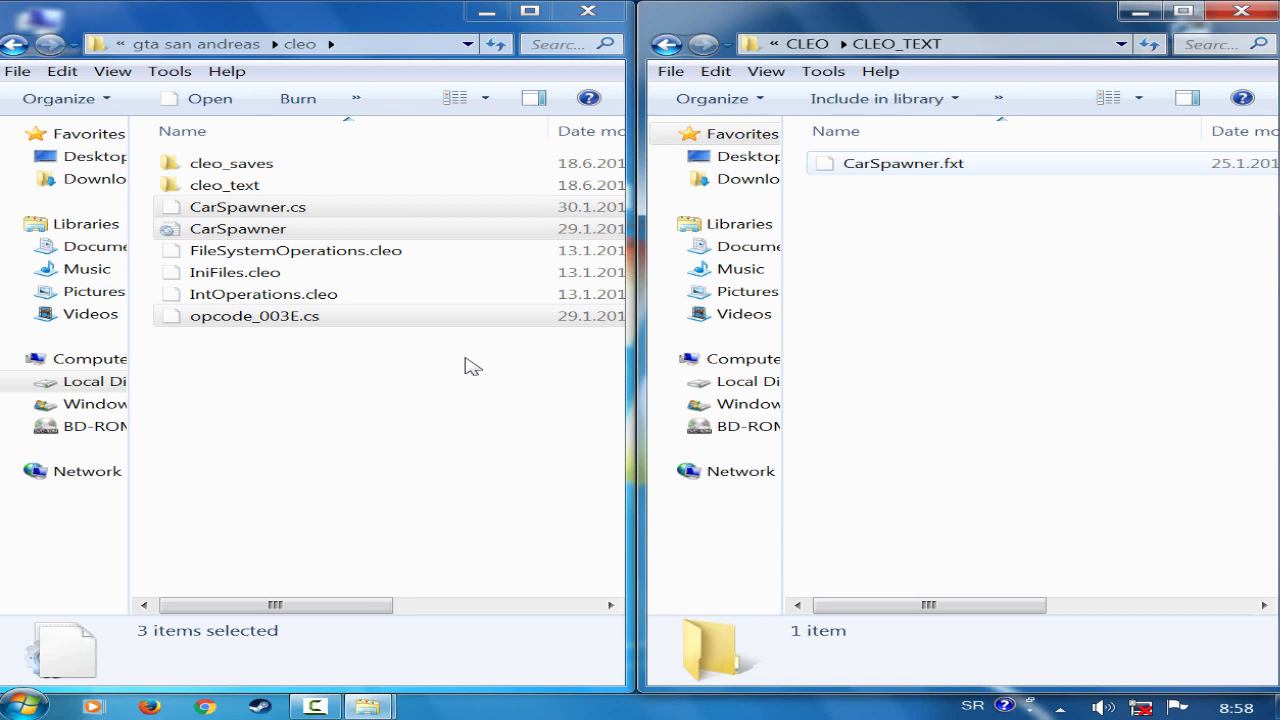
pyautogui.press('Down')
pyautogui.moveTo(499, 180); pyautogui.dragTo(387, 186)
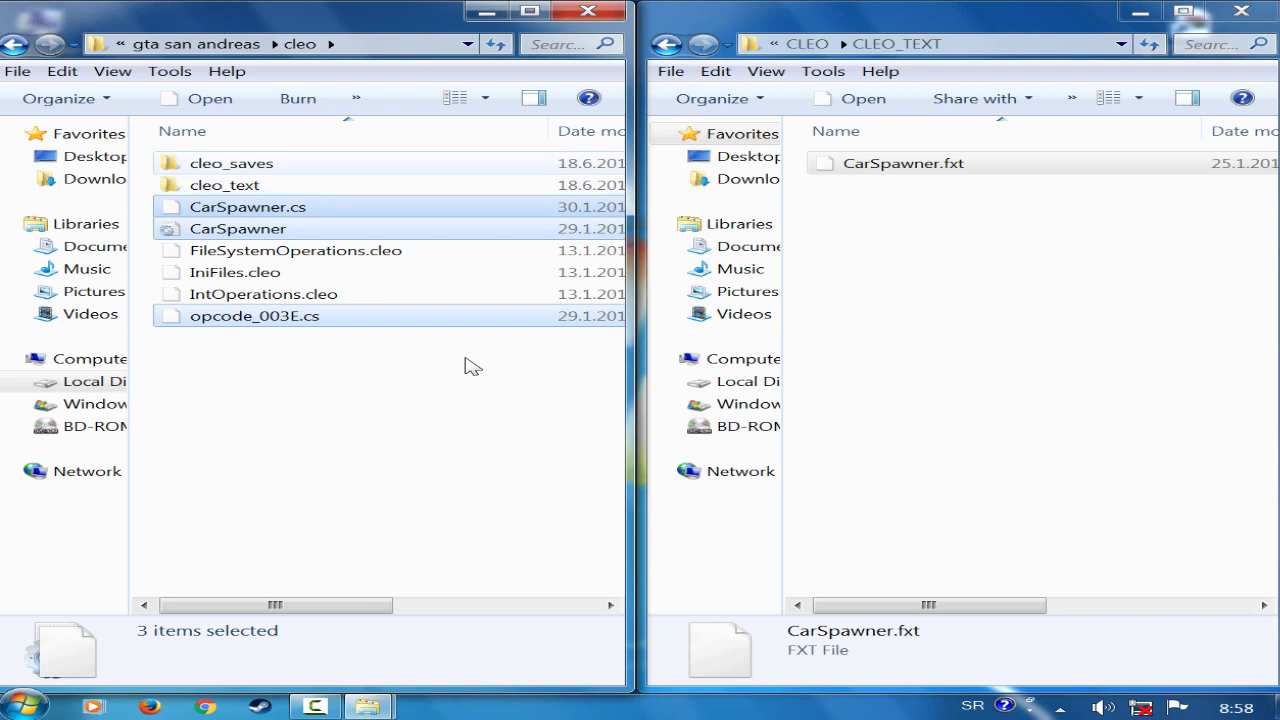
# Check the contents of the game's cleo_text folder and close both folder windows.
pyautogui.click(387, 186)
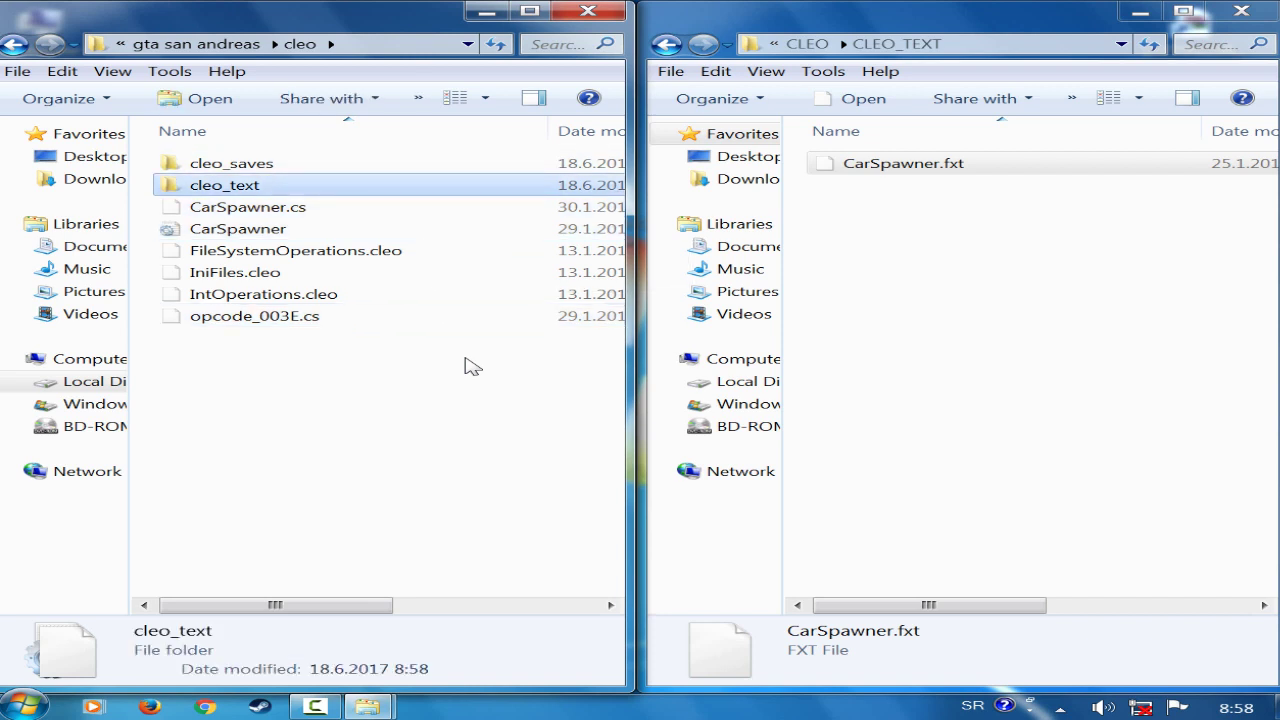
pyautogui.press('Return')
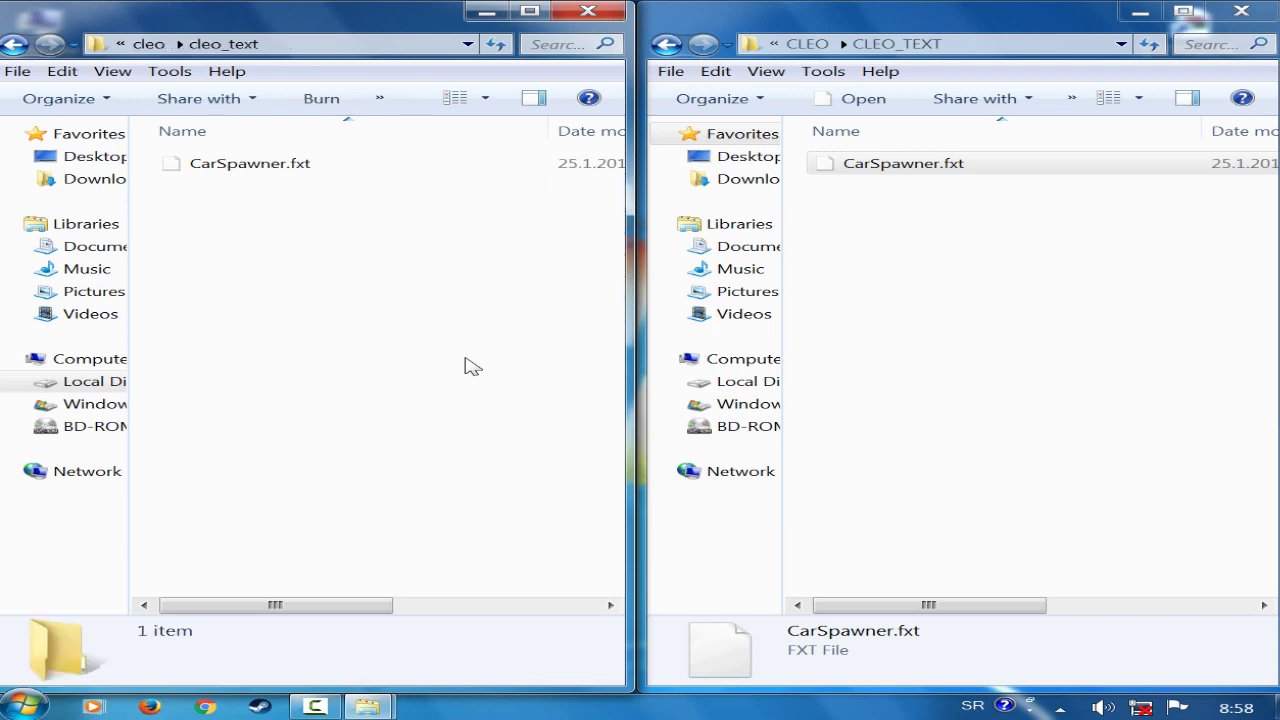
pyautogui.hotkey('alt', 'F4')
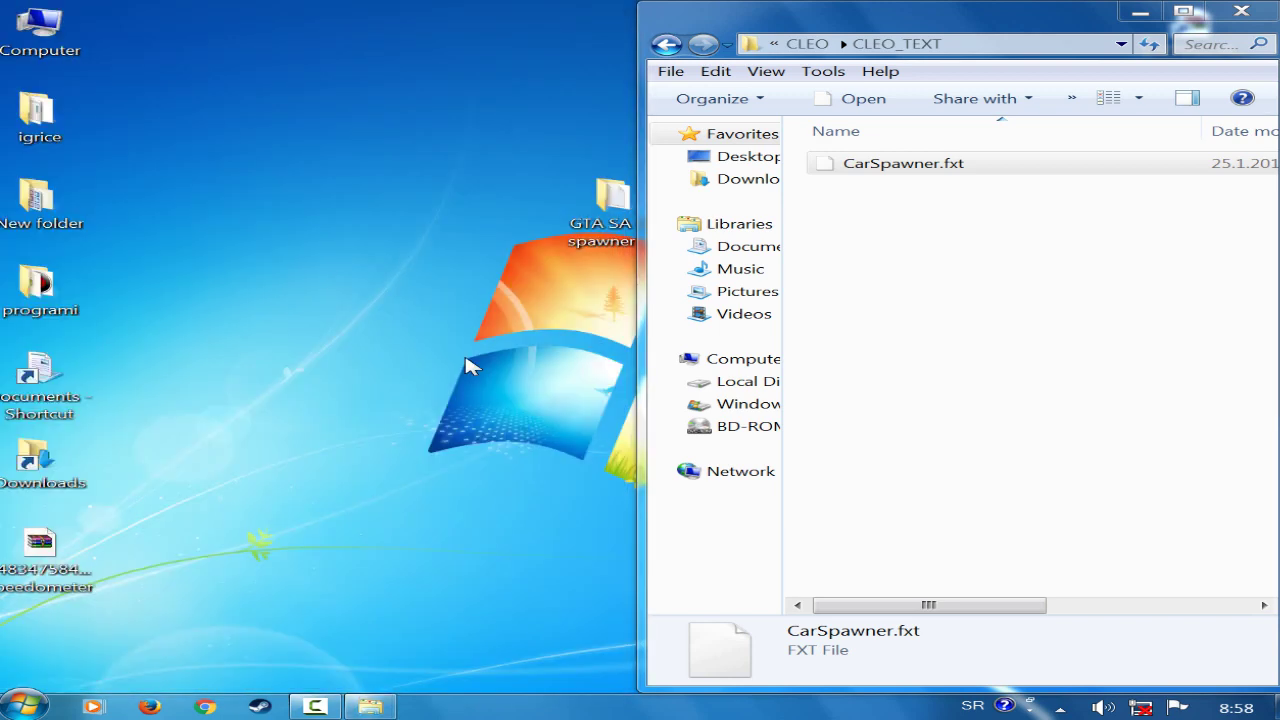
pyautogui.hotkey('alt', 'F4')
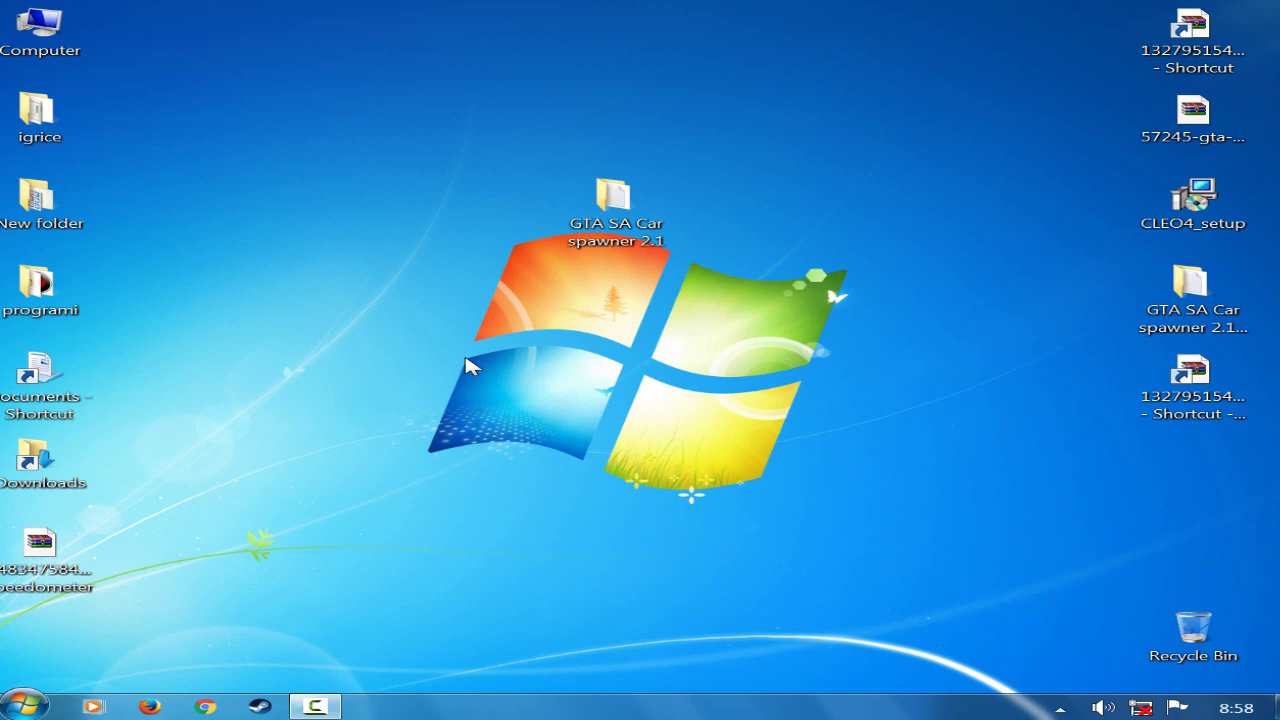
# Move the GTA SA Car spawner 2.1 folder on the desktop beneath the car spawner archive shortcut copy.
pyautogui.moveTo(615, 195); pyautogui.dragTo(1184, 467)
pyautogui.click(1060, 490)
pyautogui.click(1192, 372)
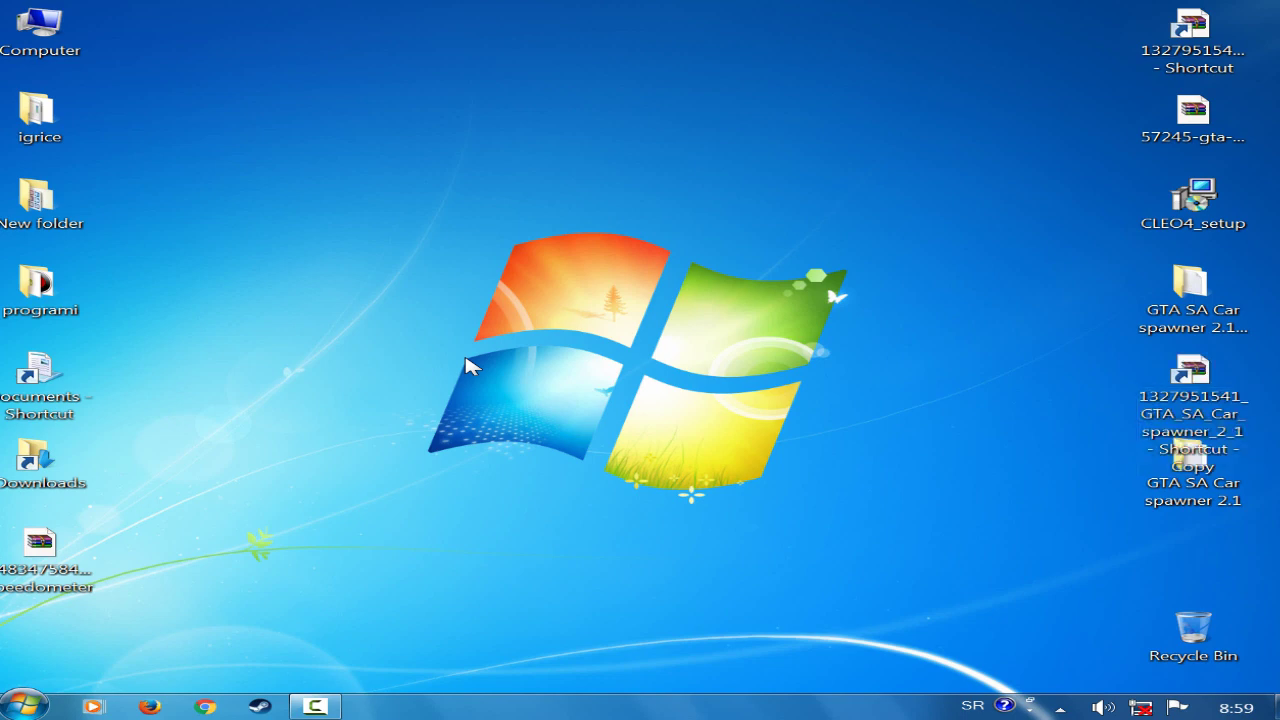
# Open the 57245-gta-5-pegassi-zentorno-v2-sa-mobile.zip archive, dismiss the archive parameters dialog and launch the installer inside it.
pyautogui.moveTo(1193, 112); pyautogui.dragTo(797, 150)
pyautogui.doubleClick(1193, 112)
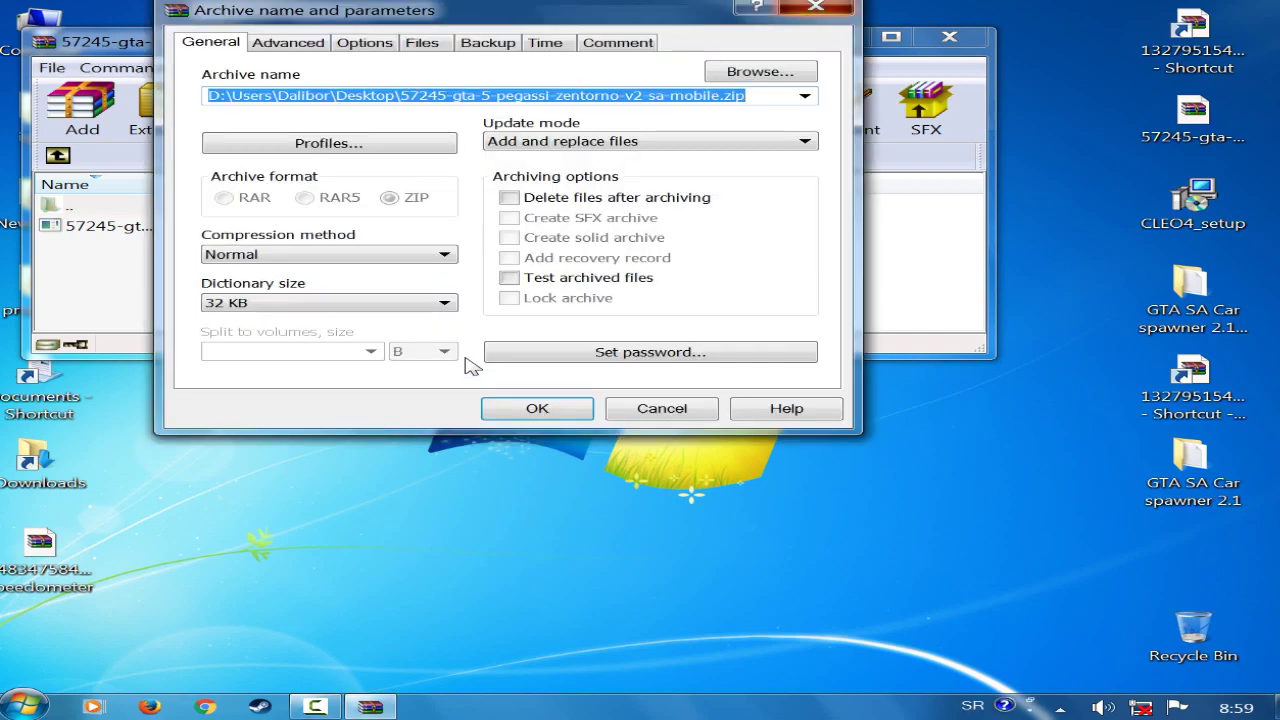
pyautogui.click(815, 7)
pyautogui.doubleClick(400, 225)
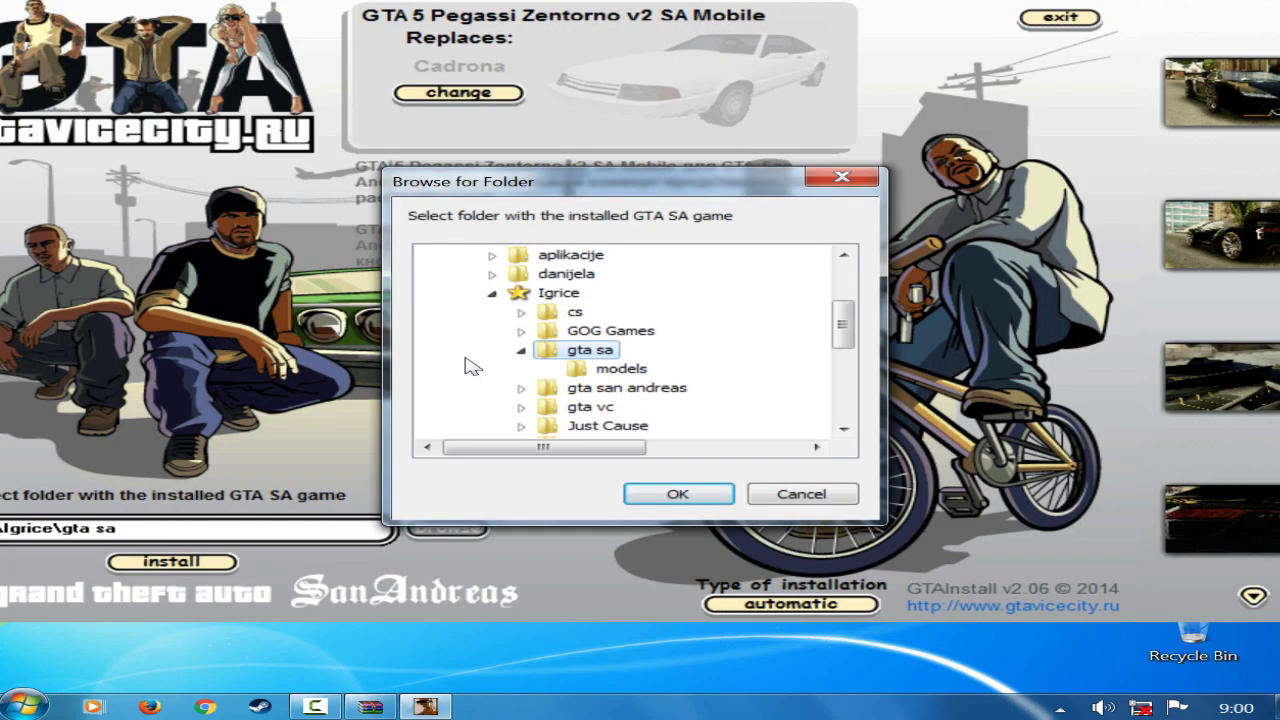
# Set the mod's installation folder to Igrice\gta san andreas.
pyautogui.press('Escape')
pyautogui.press('Up')
pyautogui.press('Up')
pyautogui.press('Up')
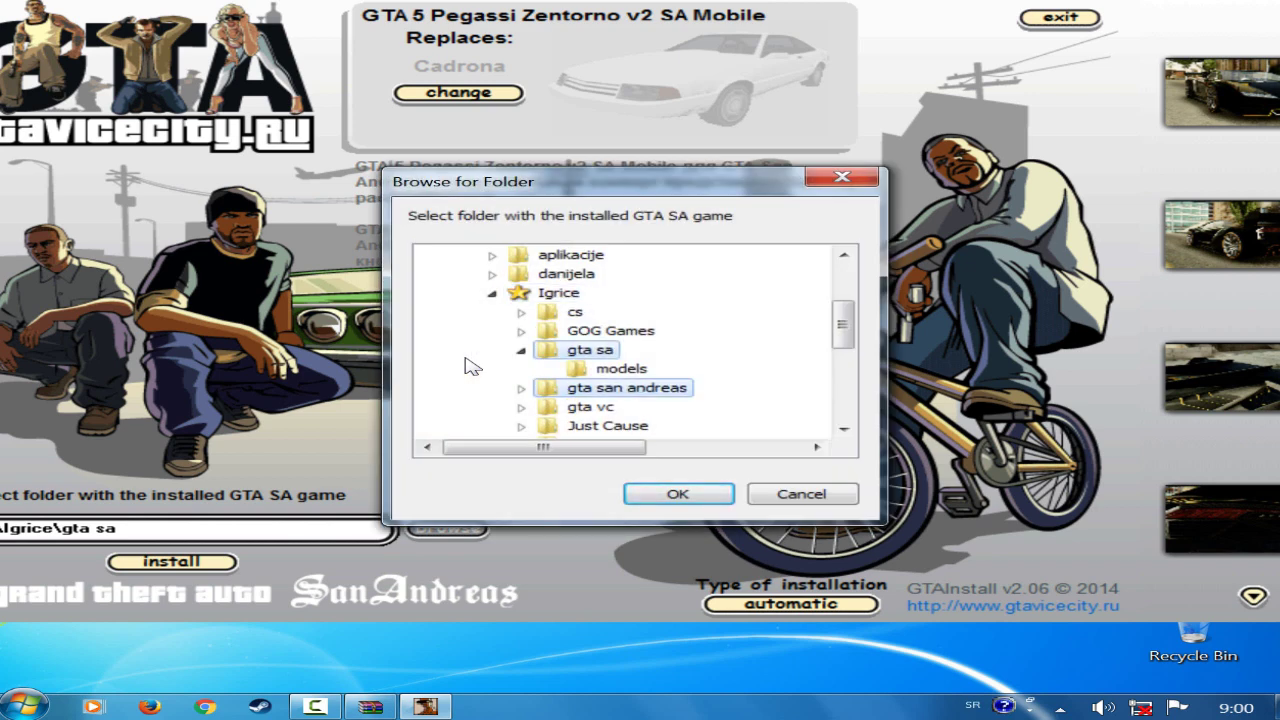
pyautogui.click(627, 388)
pyautogui.press('Return')
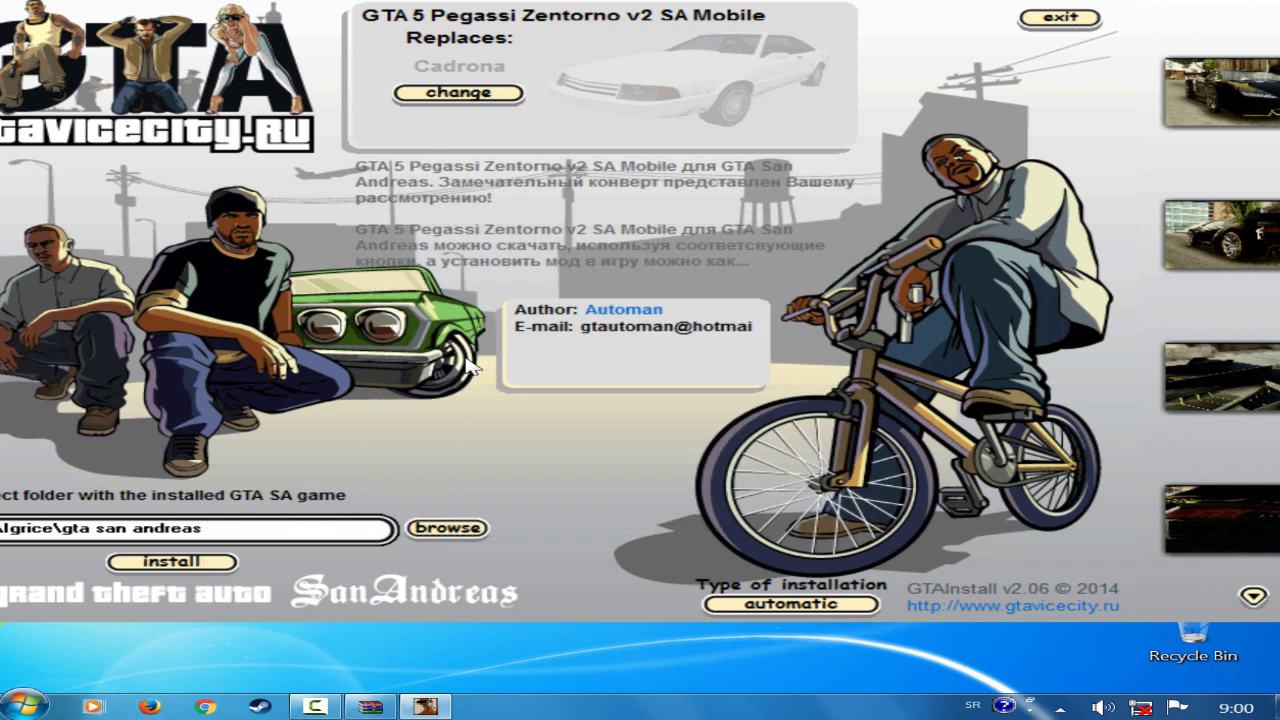
# Install GTA 5 Pegassi Zentorno v2 SA Mobile over the Cadrona, continuing despite the existing modification, finish the installer and refresh the desktop.
pyautogui.press('Return')
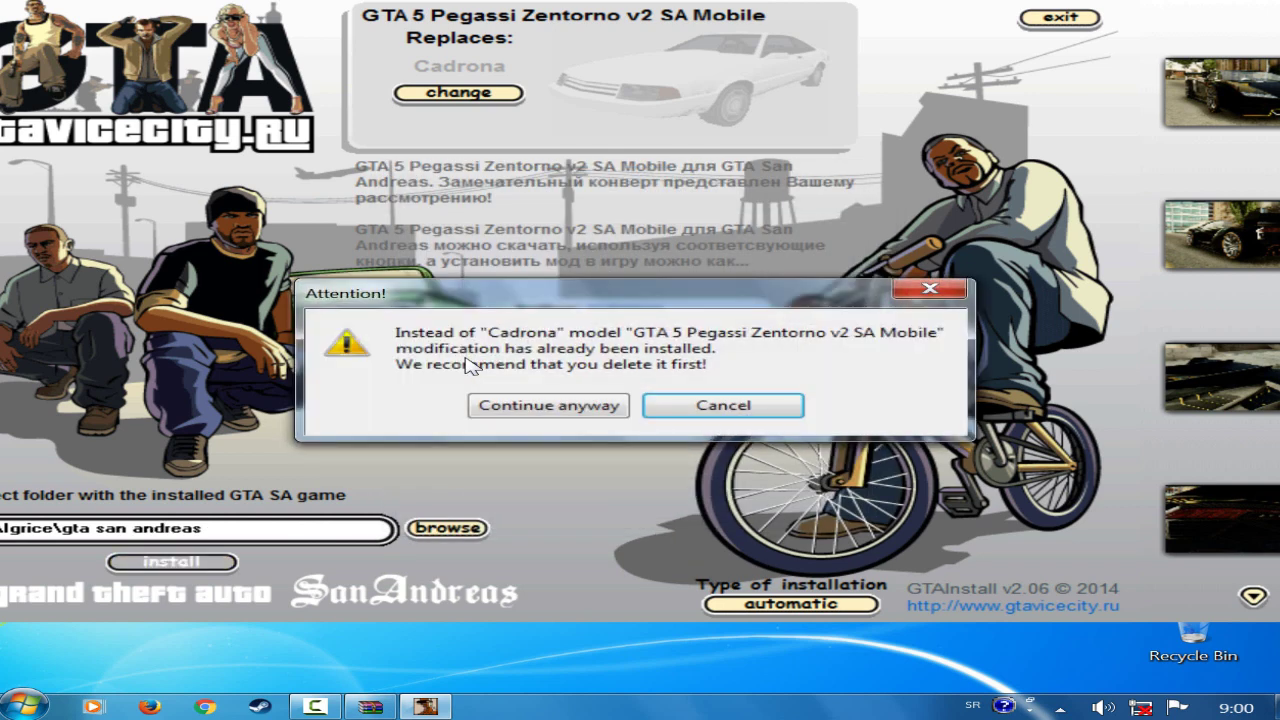
pyautogui.press('Tab')
pyautogui.press('Return')
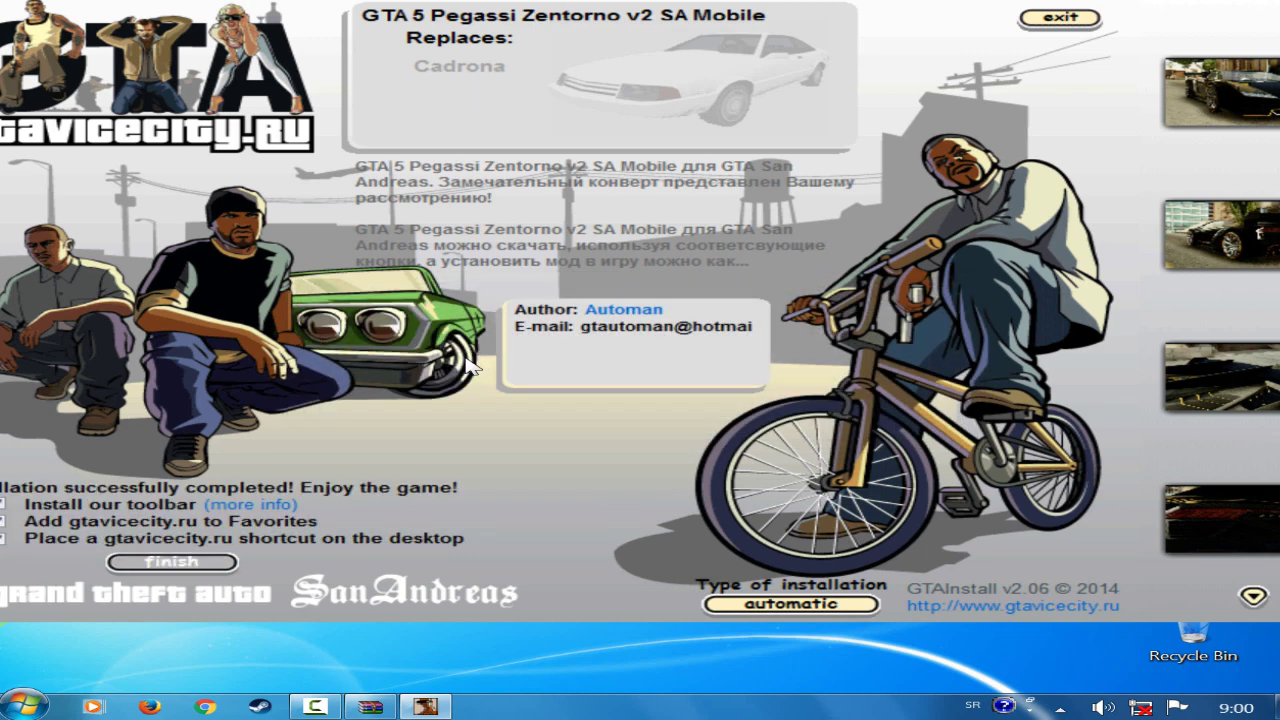
pyautogui.press('Return')
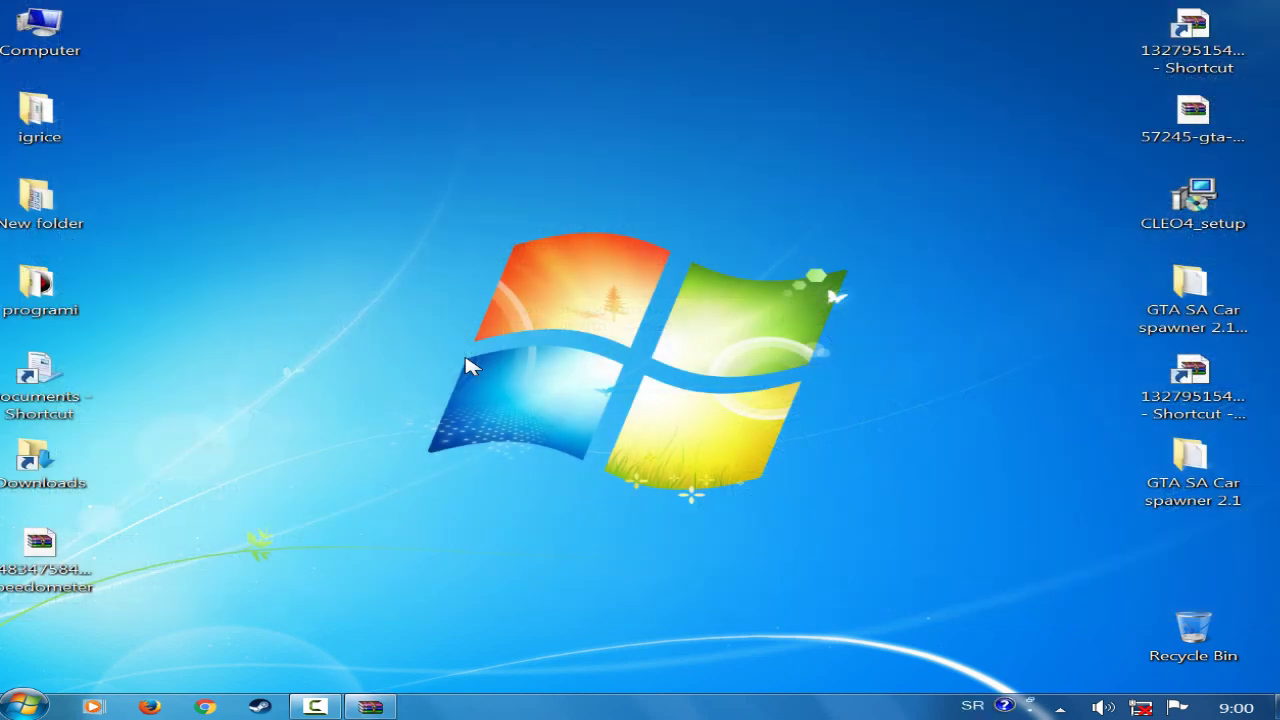
pyautogui.rightClick(578, 317)
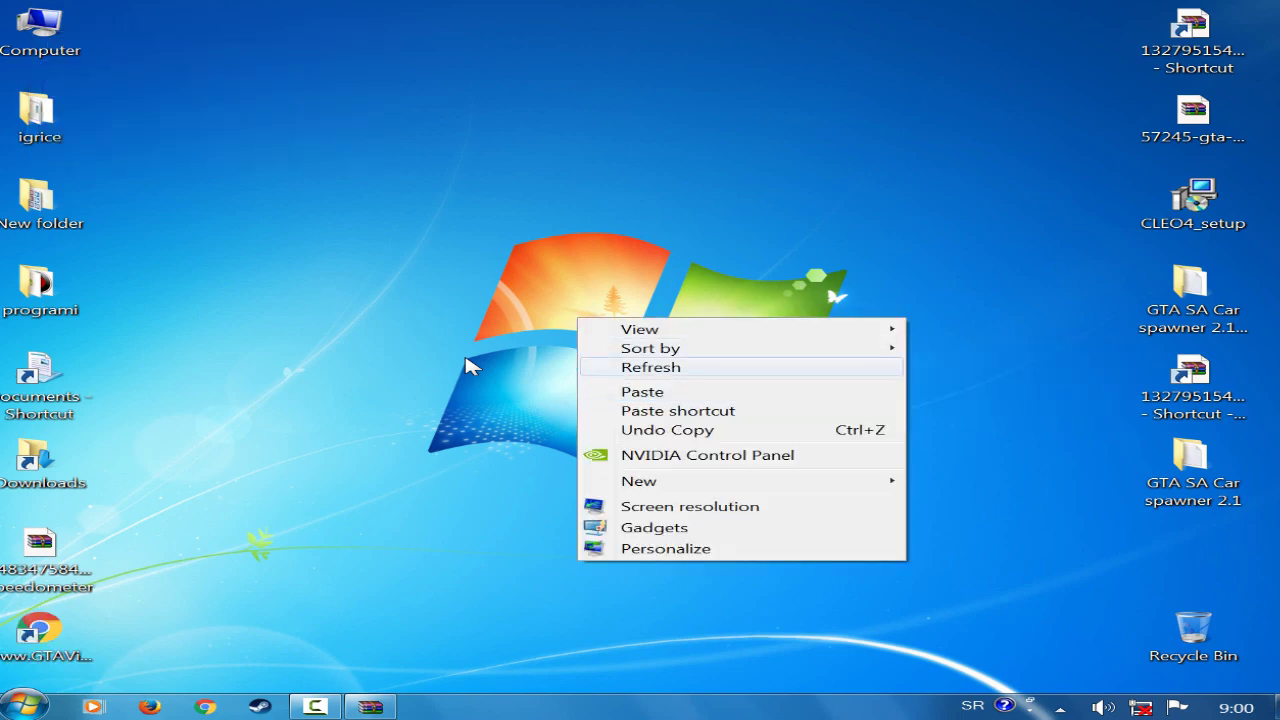
pyautogui.click(652, 366)
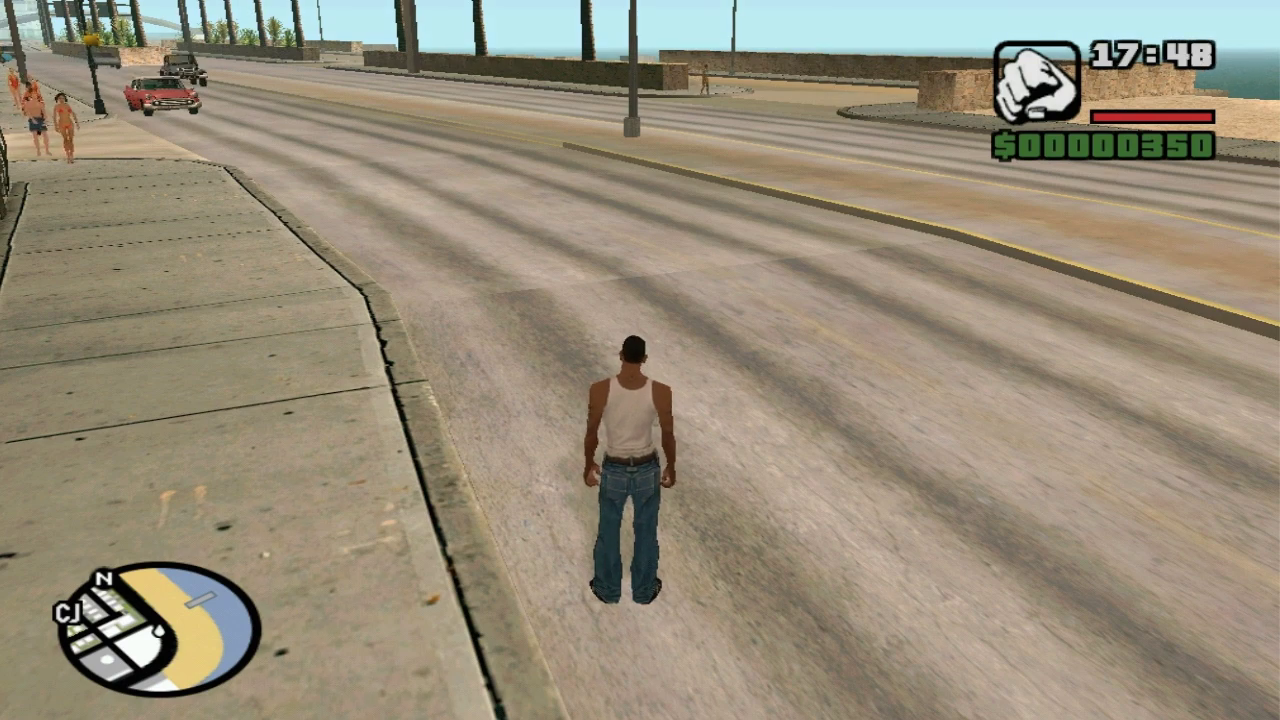
# Bring up the in-game Car spawner menu, browse its vehicles and spawn the Cadrona.
pyautogui.press('Home')
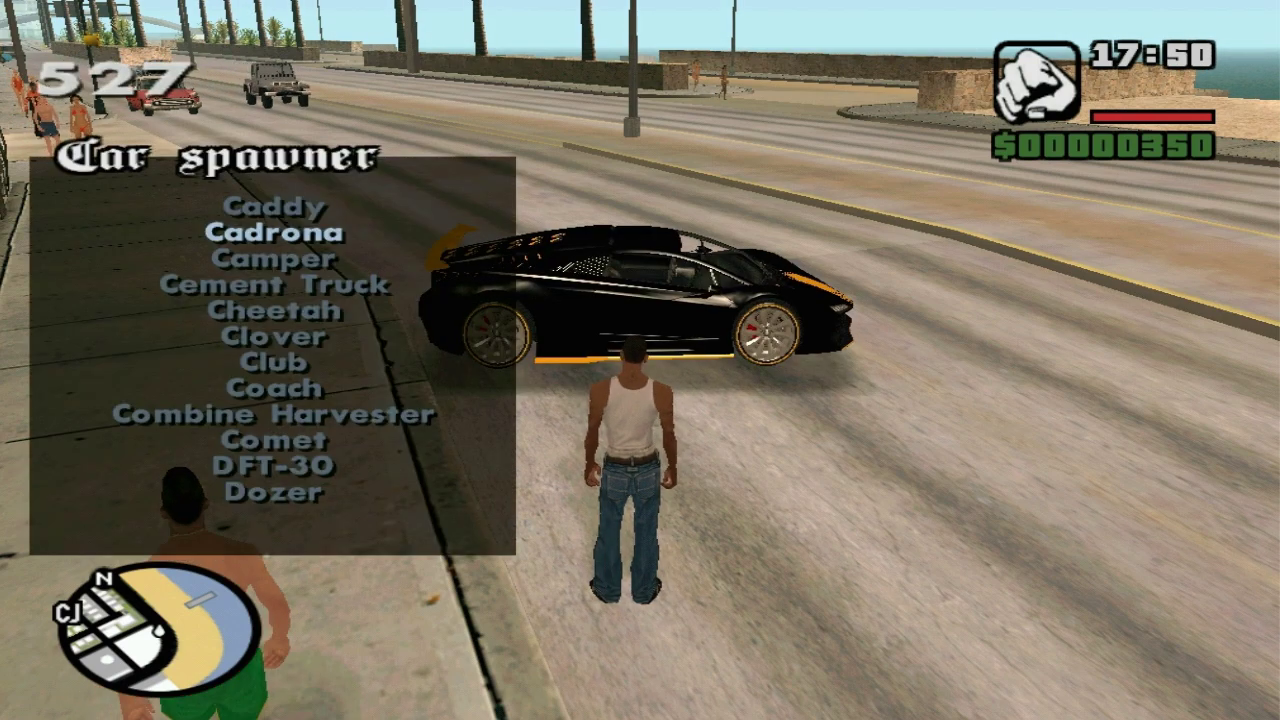
pyautogui.press('Down')
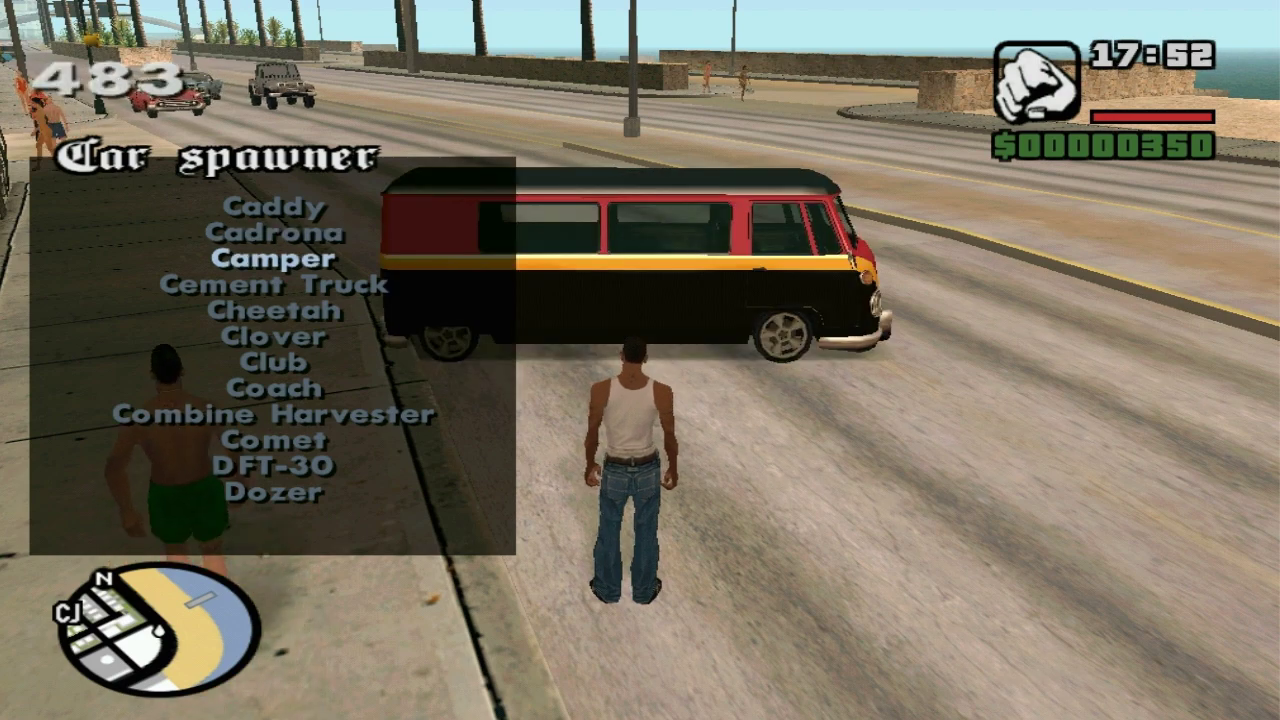
pyautogui.press('Down')
pyautogui.press('Down')
pyautogui.press('Right')
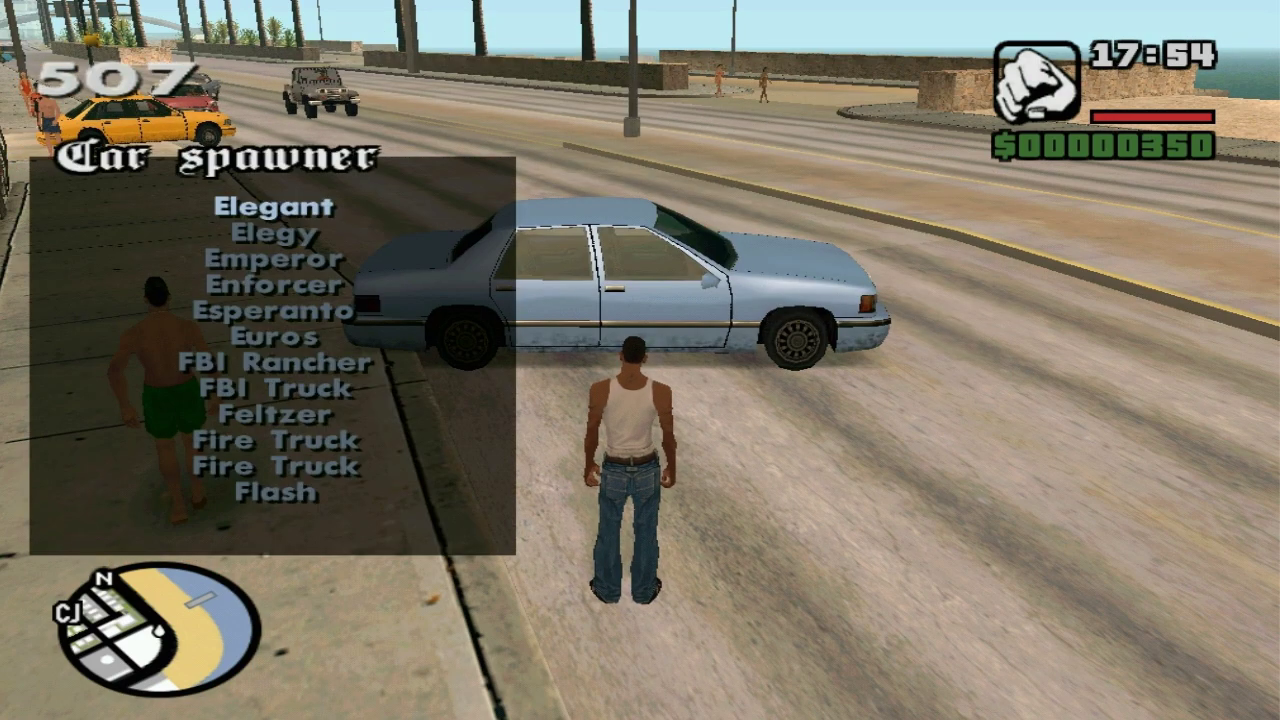
pyautogui.press('Left')
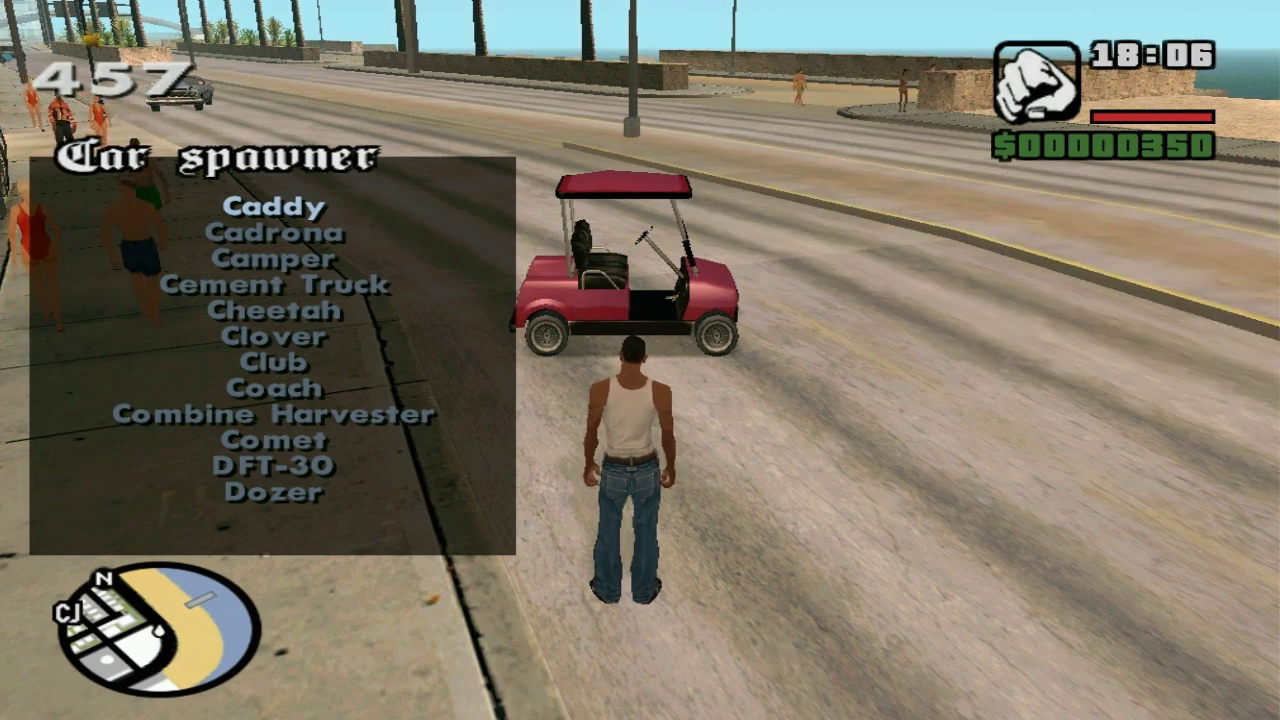
pyautogui.press('Down')
pyautogui.press('space')
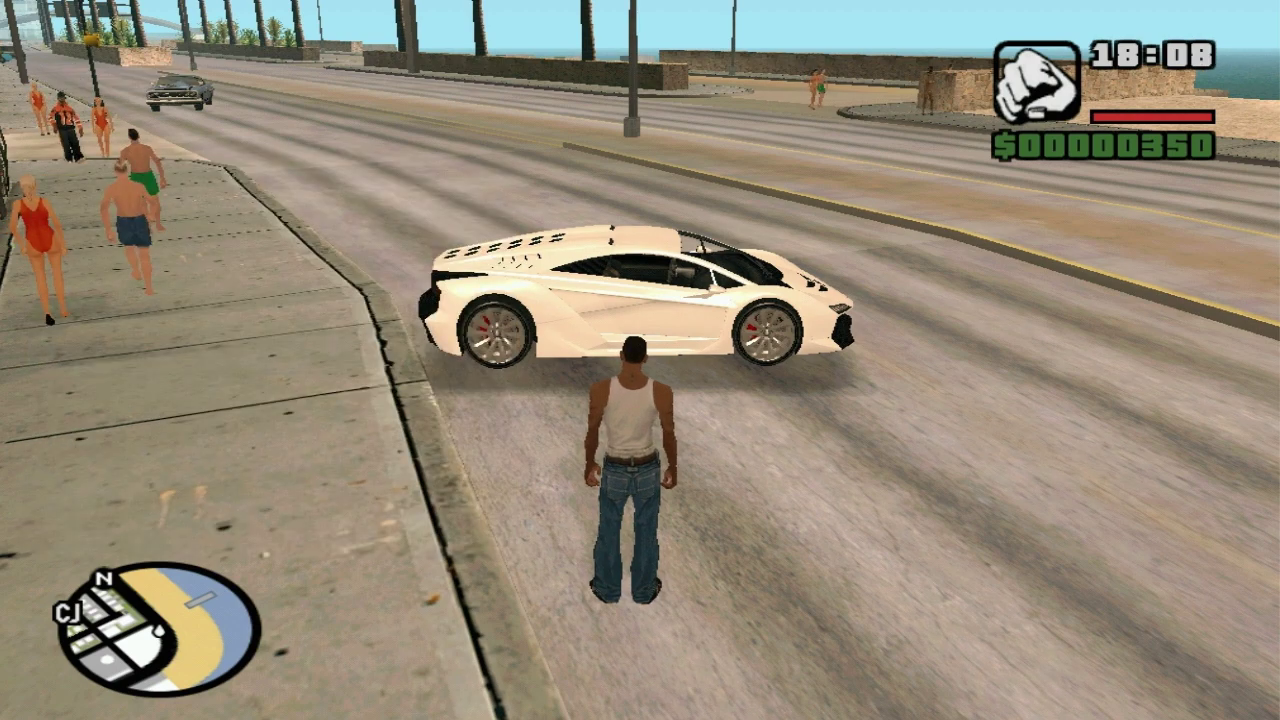
pyautogui.press('w')
pyautogui.press('f')
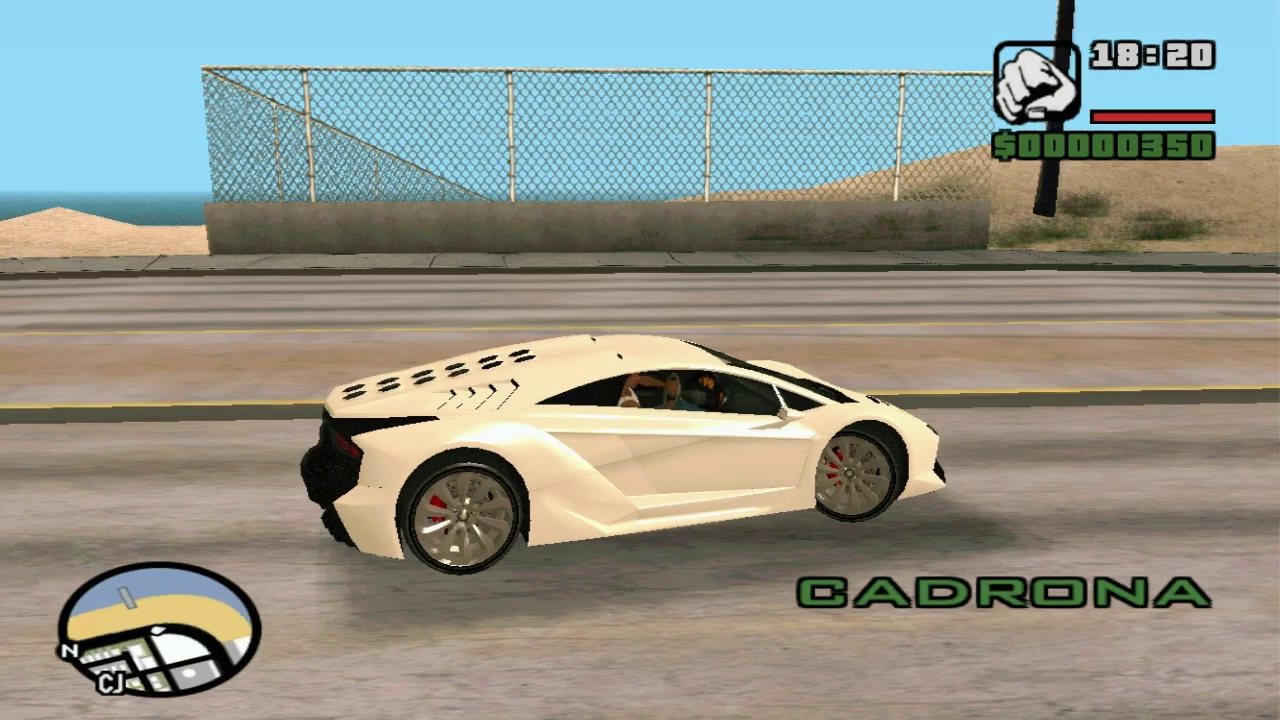
pyautogui.press('w')
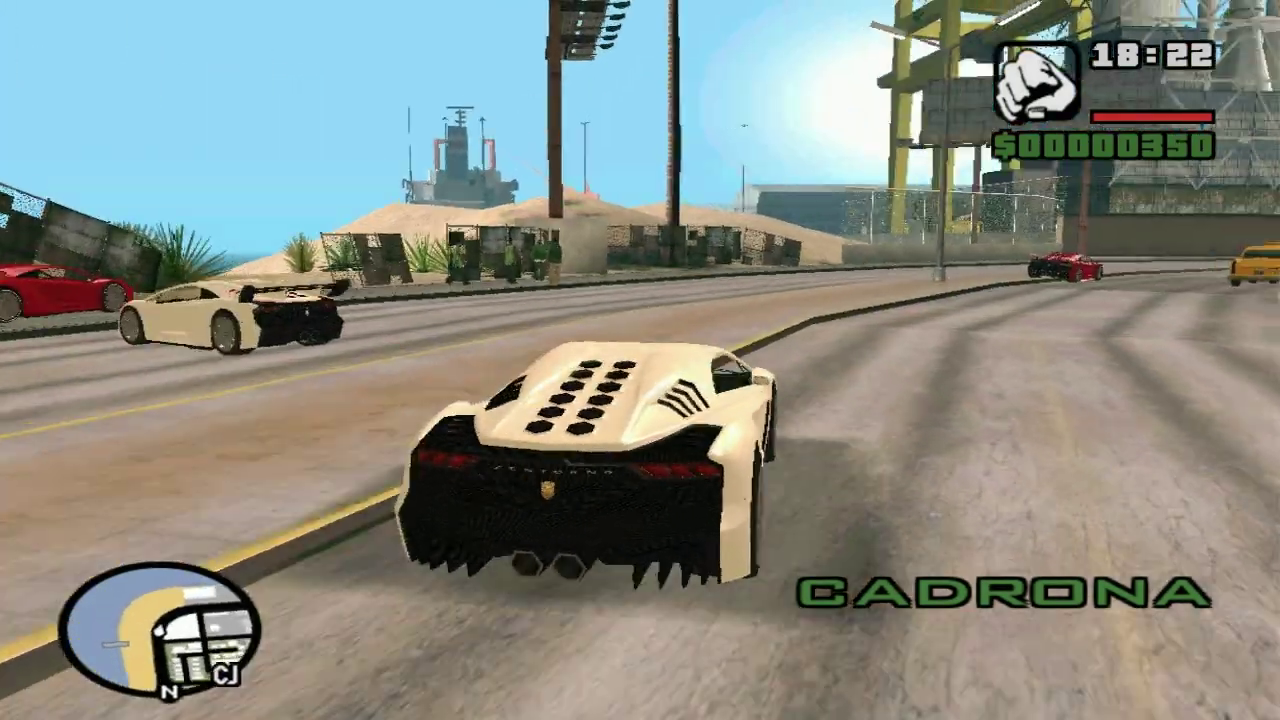
pyautogui.press('d')
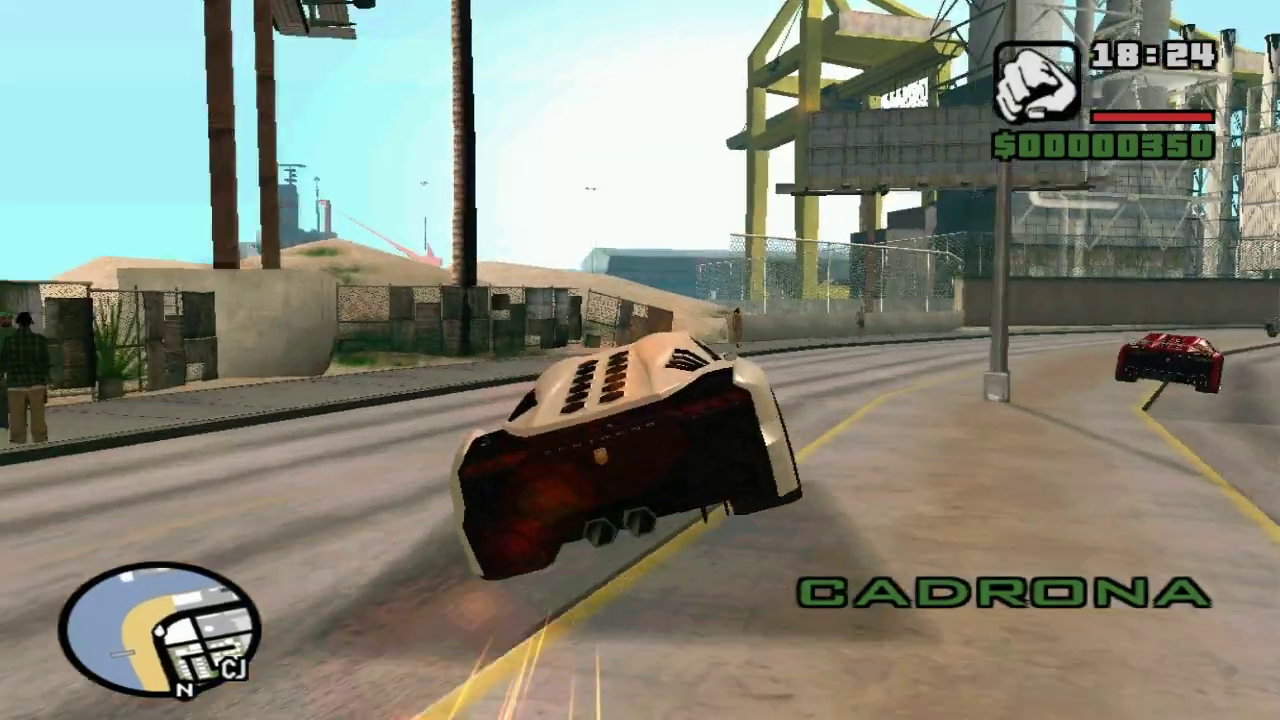
pyautogui.press('d')
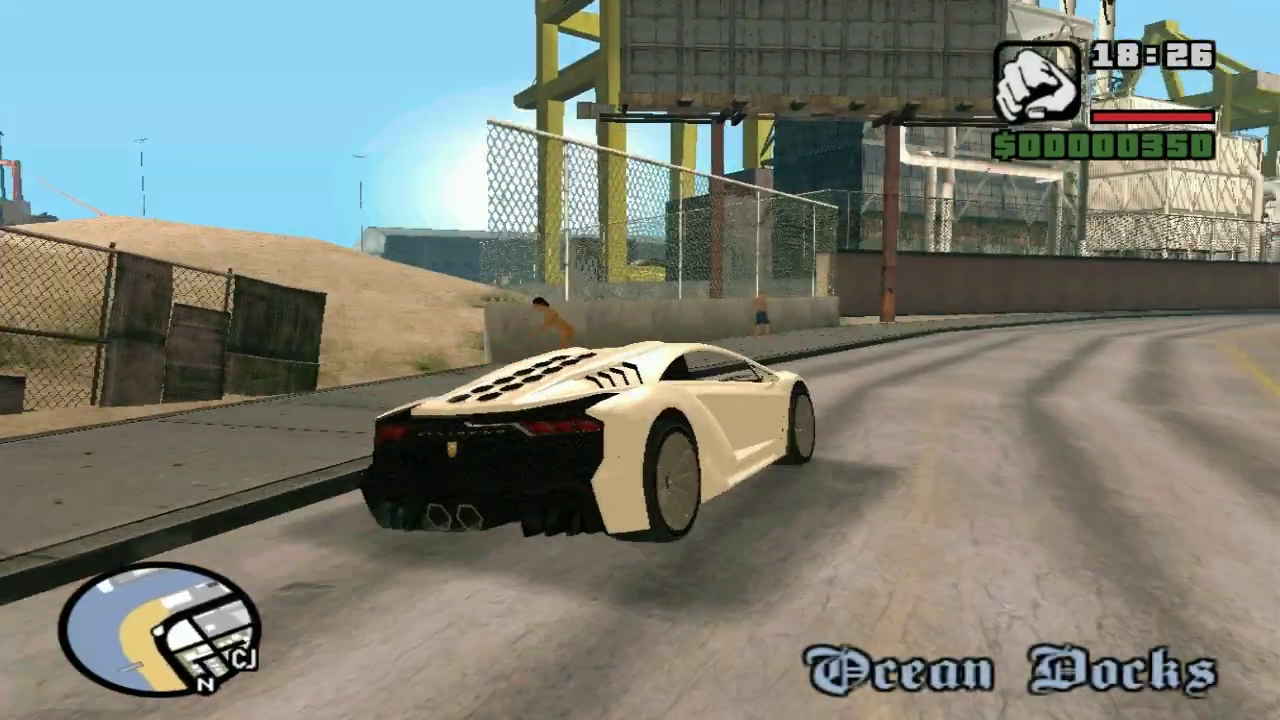
pyautogui.press('w')
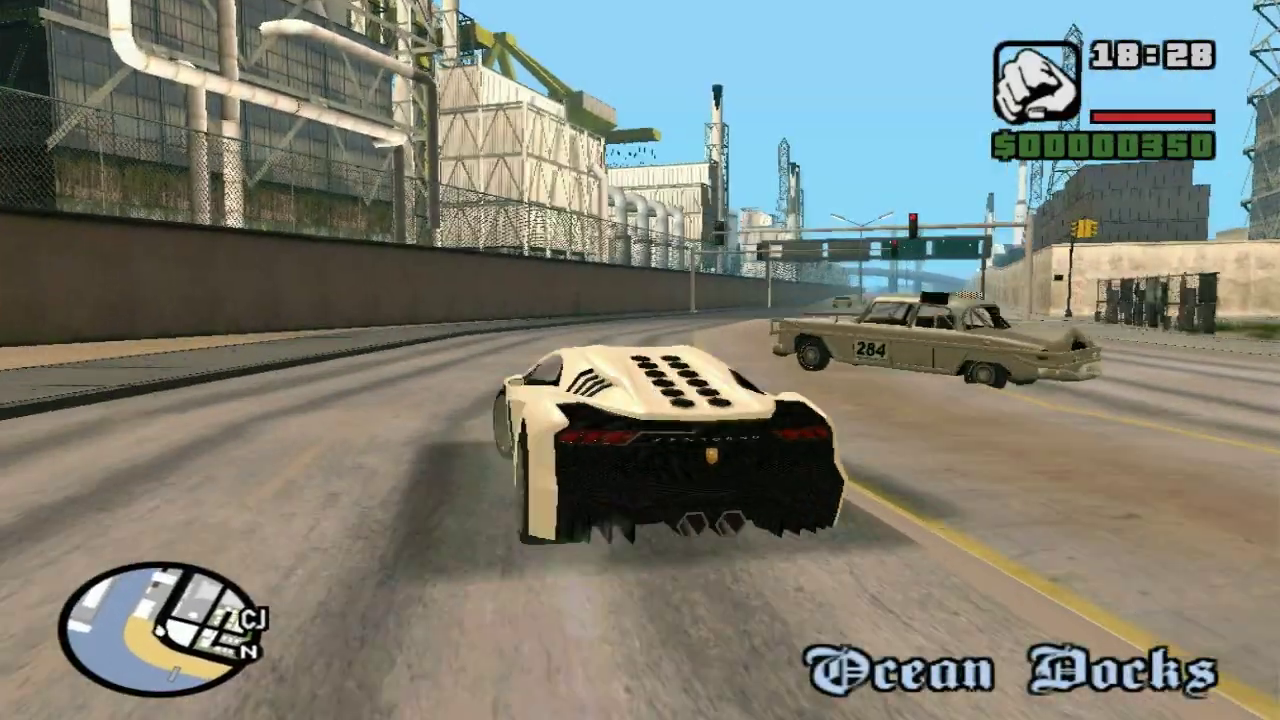
pyautogui.press('w')
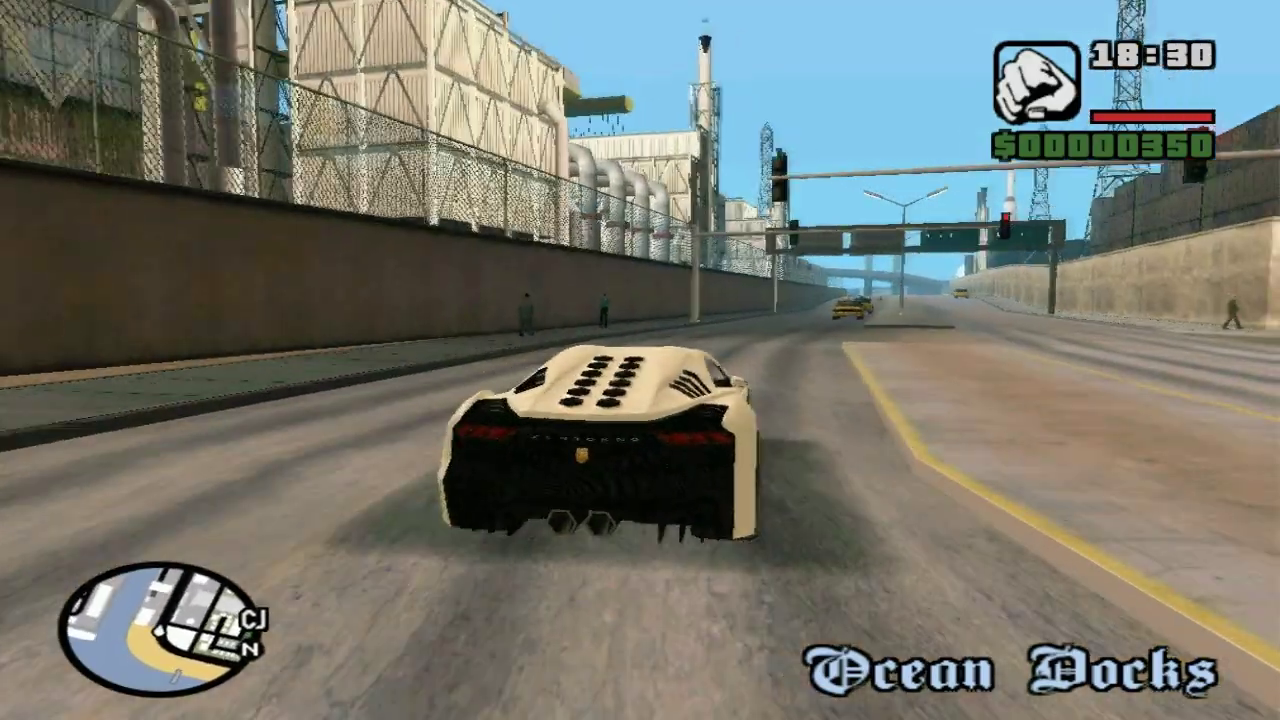